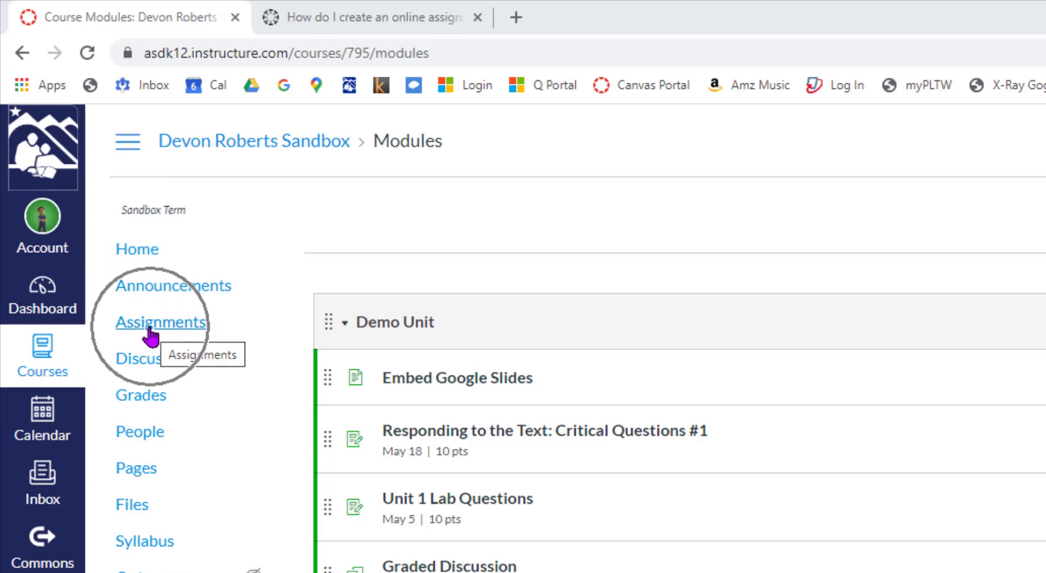
click(151, 335)
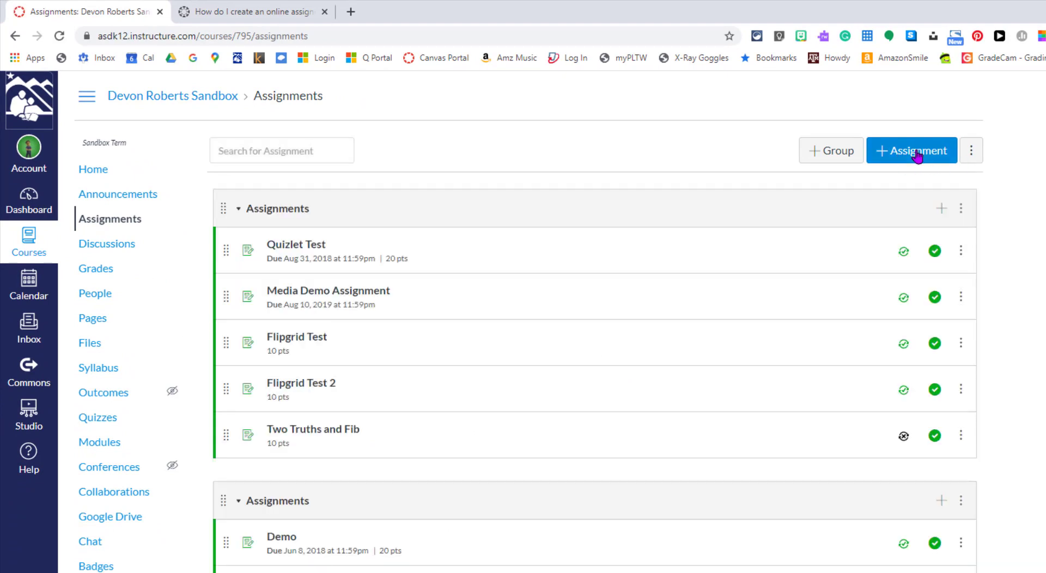
click(918, 155)
click(919, 157)
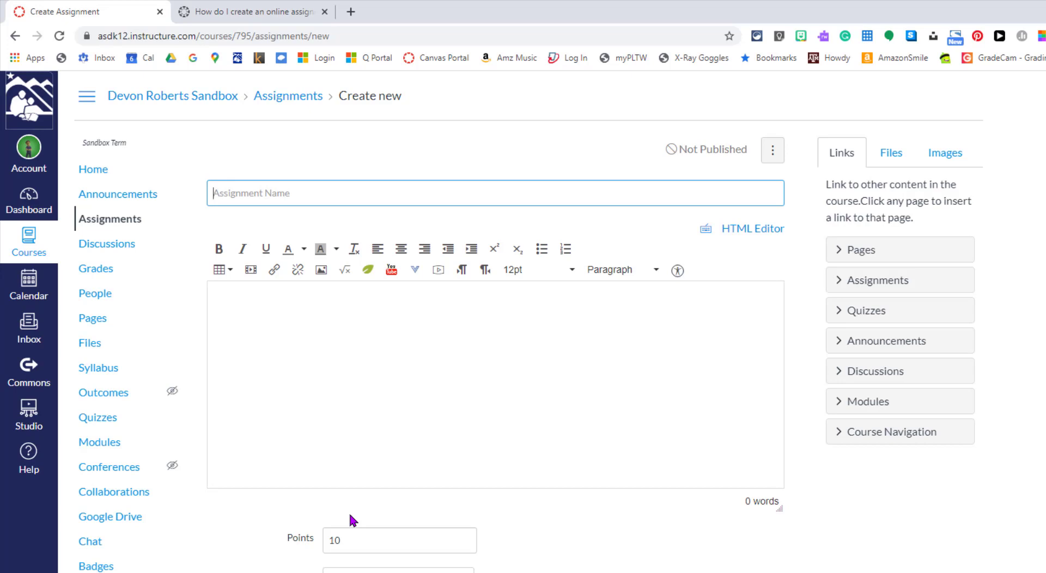
click(100, 445)
click(99, 445)
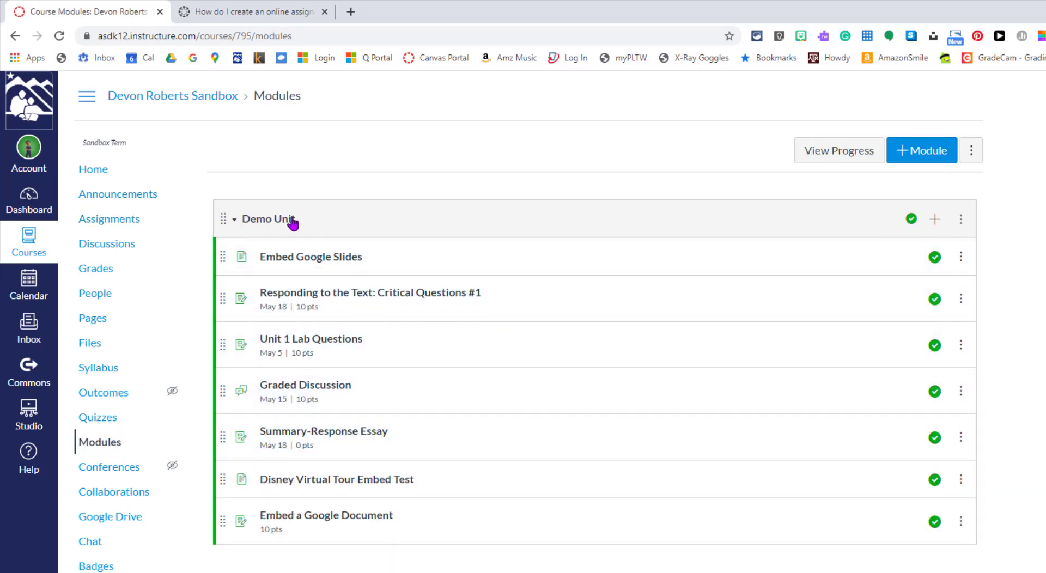
- Start adding a new item to the Demo Unit module, with type Assignment and the New Assignment option selected
click(267, 223)
click(936, 222)
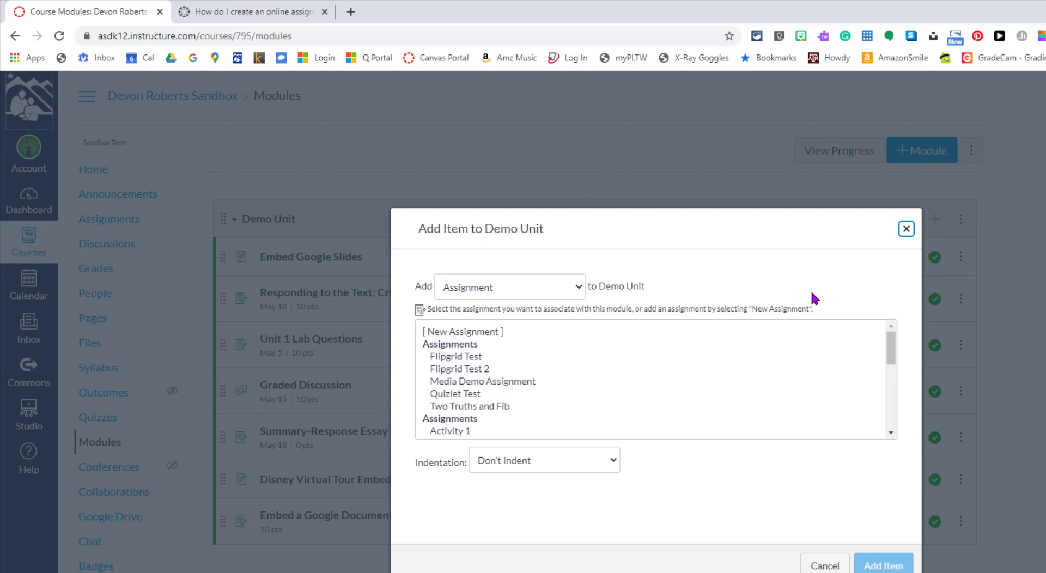
click(554, 295)
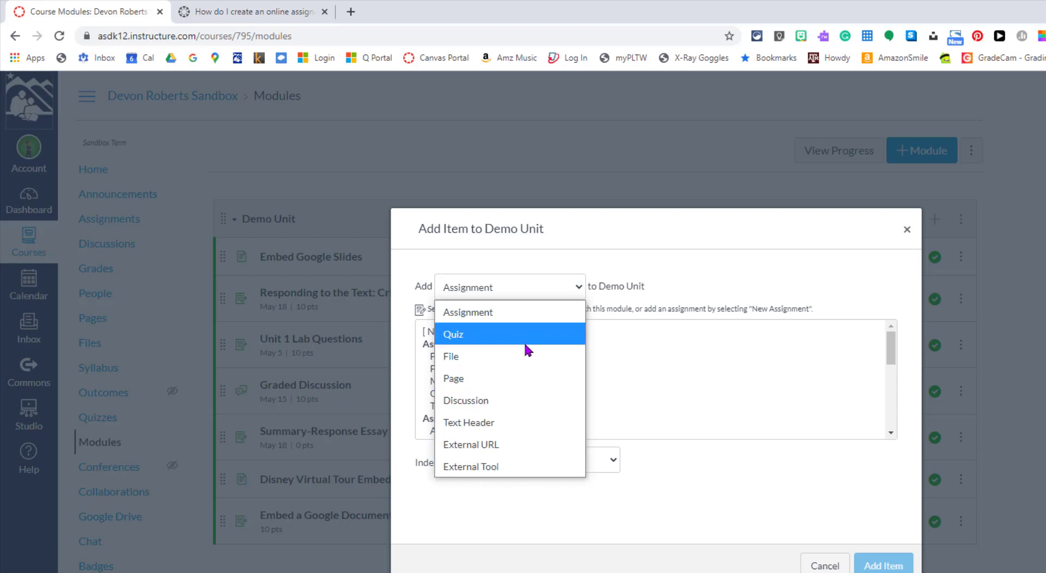
click(482, 319)
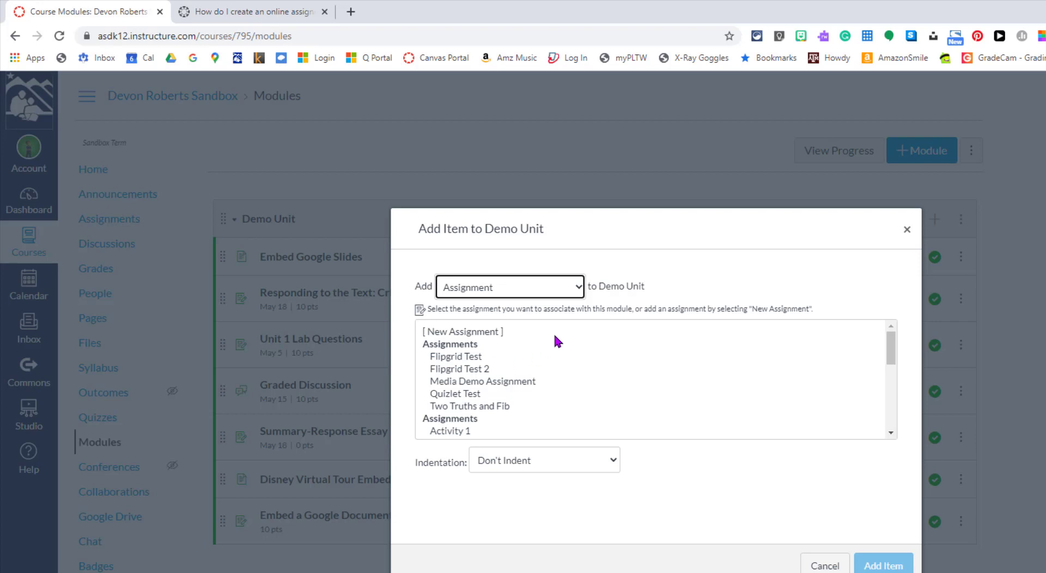
click(467, 333)
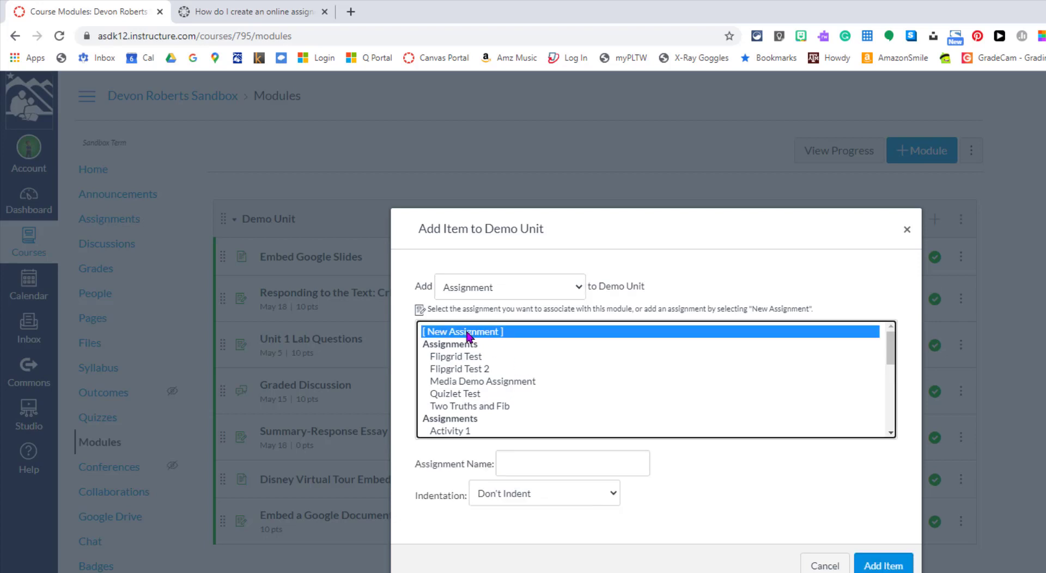
- Name the new assignment "Activity 1.1: Visual Communication Summary and Response" and add it to the module
click(529, 459)
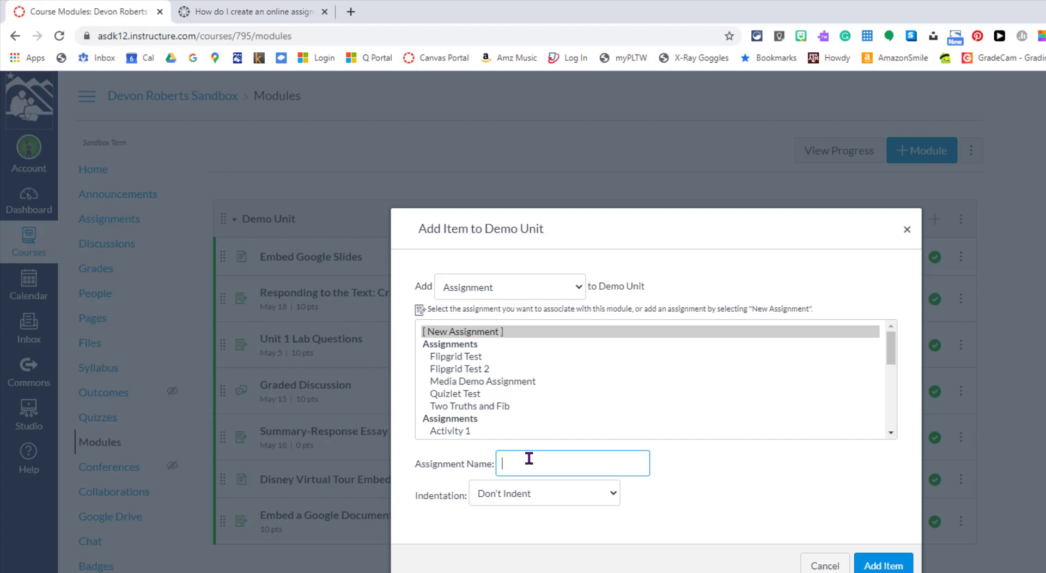
text(Visual Communication Summary and Response)
drag(566, 470, 408, 470)
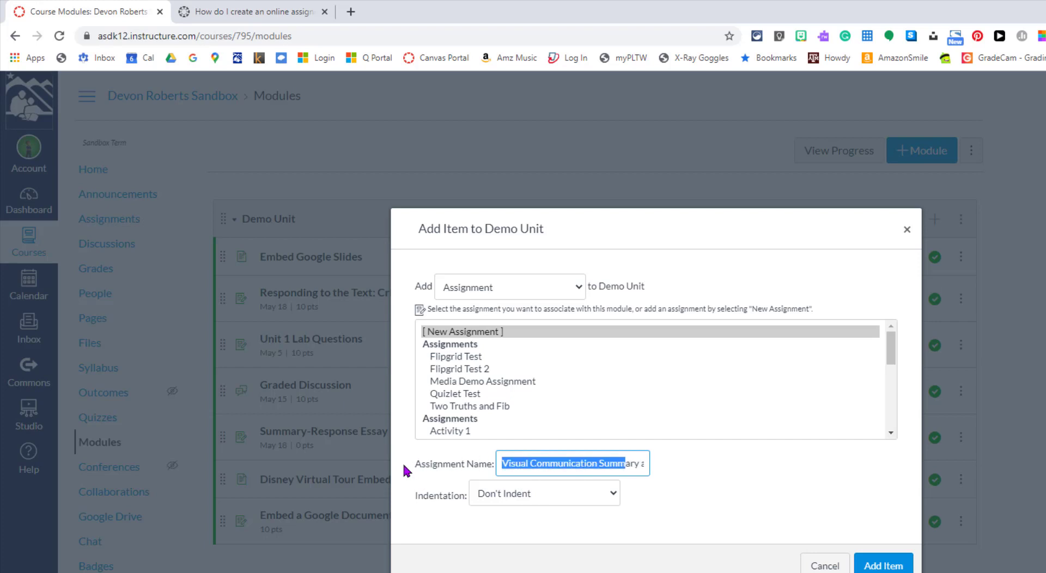
click(502, 464)
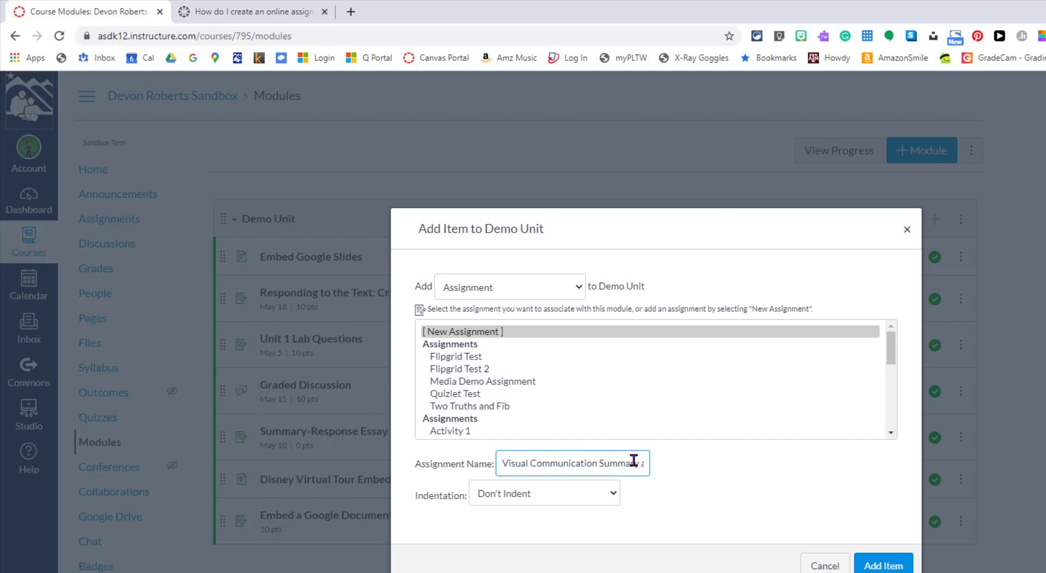
text(Act)
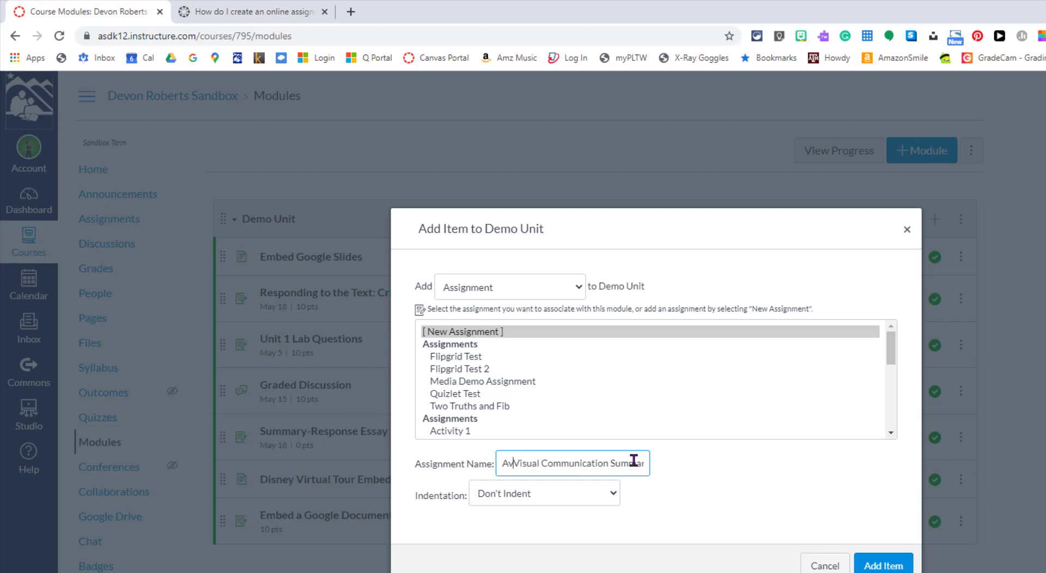
text(ivity 1.1)
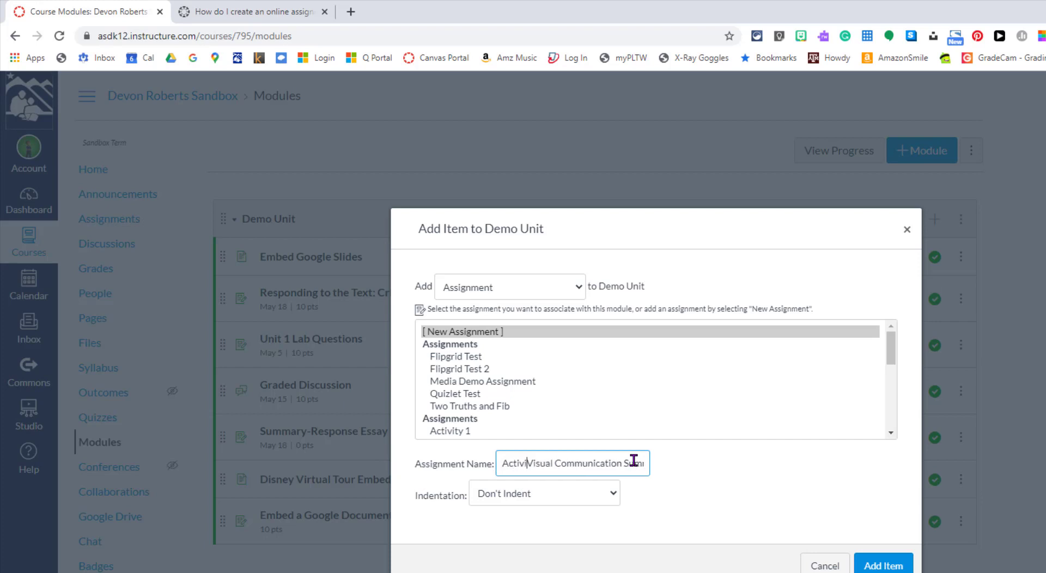
text(:)
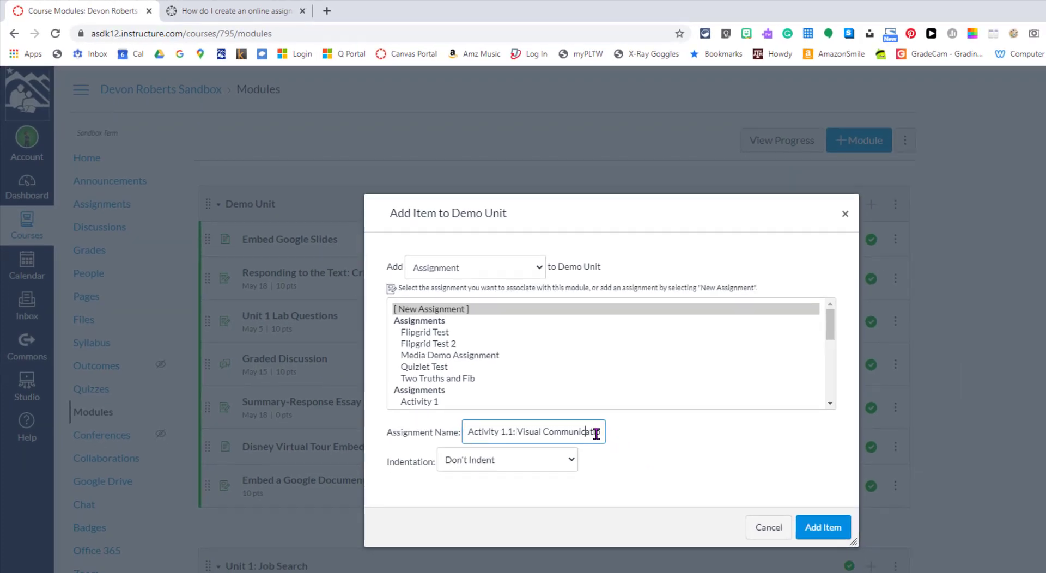
drag(594, 433, 812, 500)
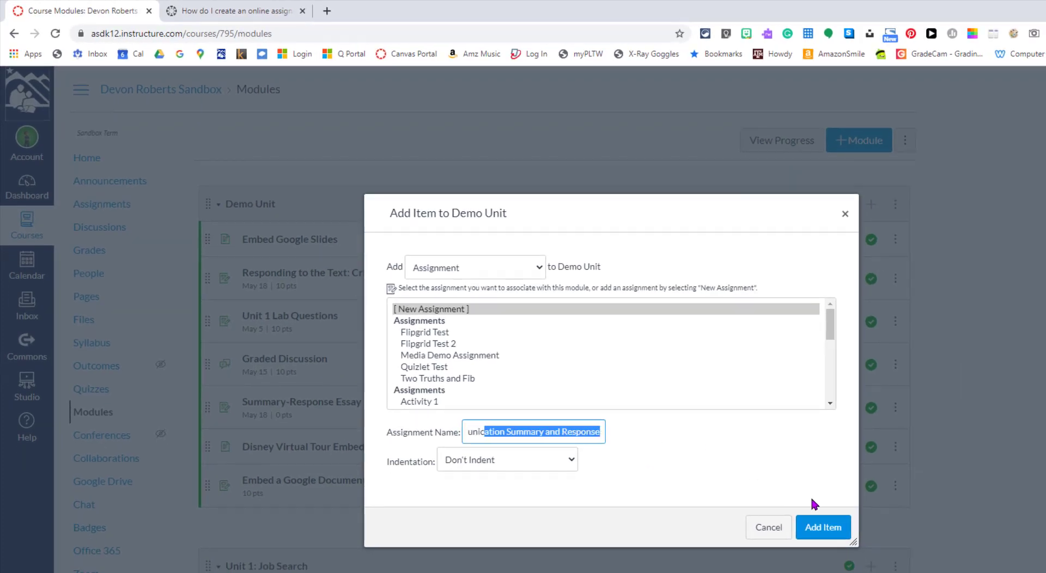
click(823, 528)
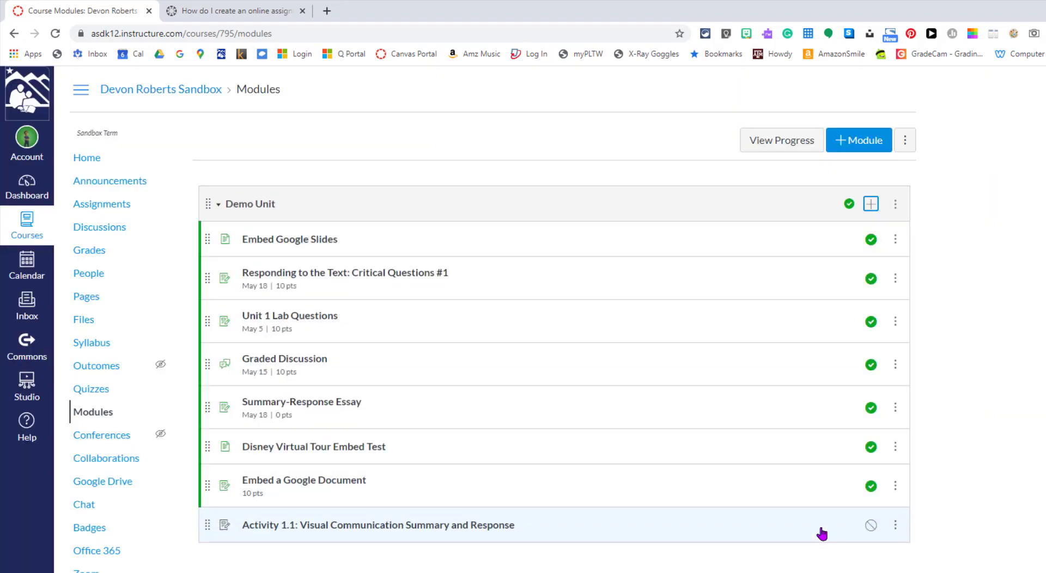
- Move the Activity 1.1 assignment to the first place in the Demo Unit module and open it for editing
click(314, 532)
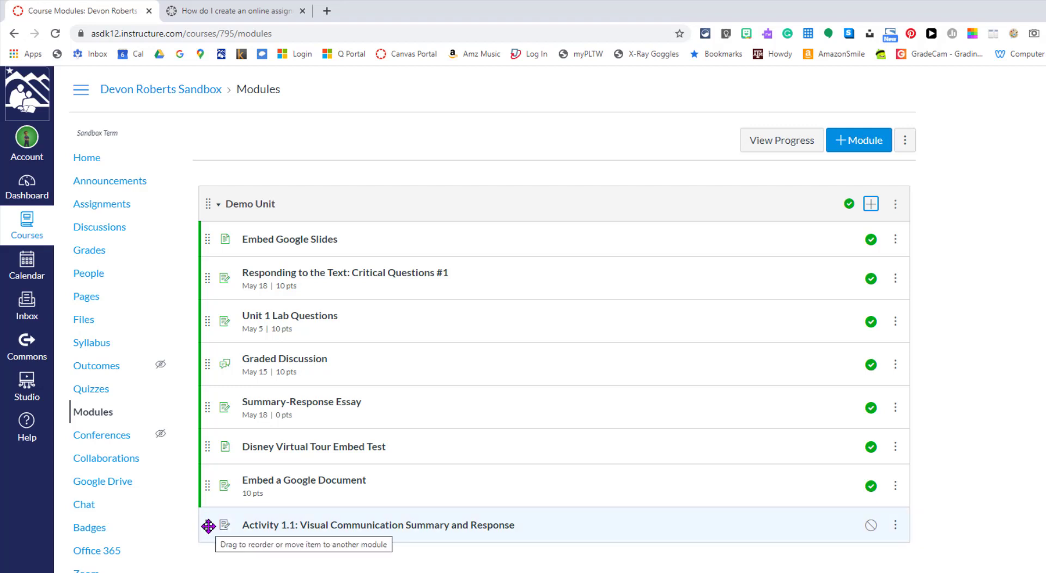
drag(209, 526, 197, 231)
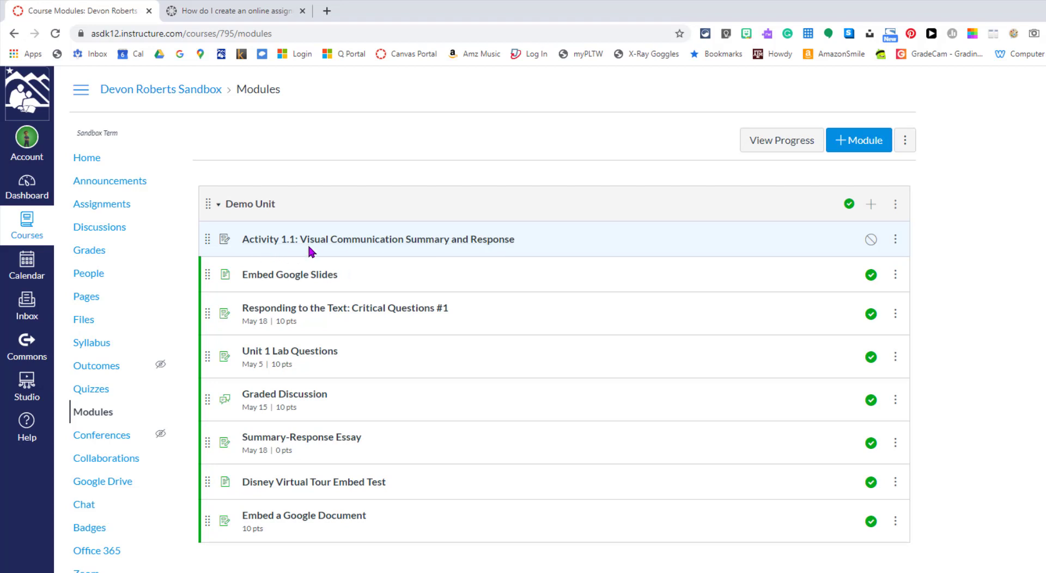
click(387, 248)
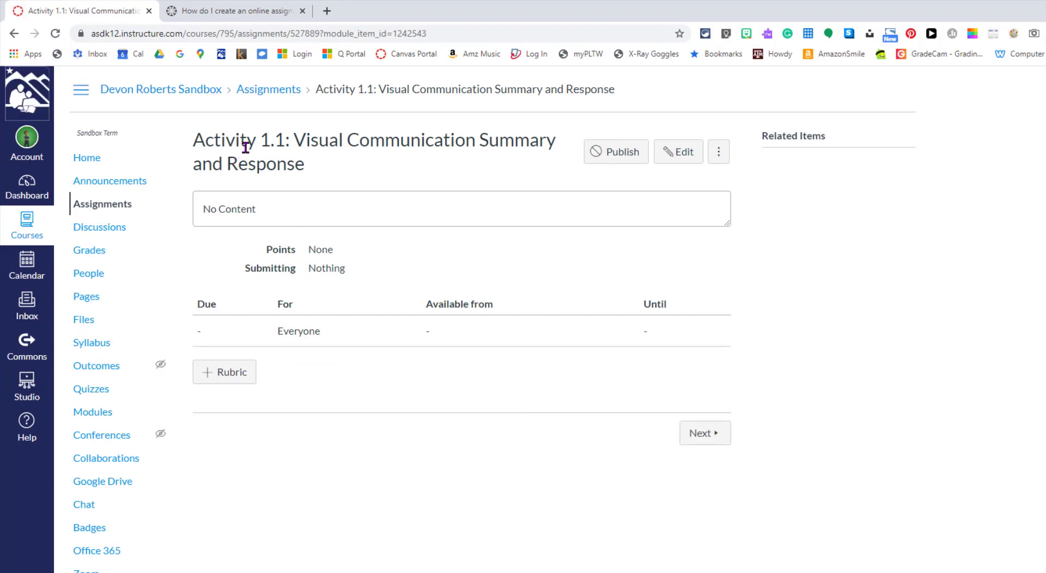
click(280, 145)
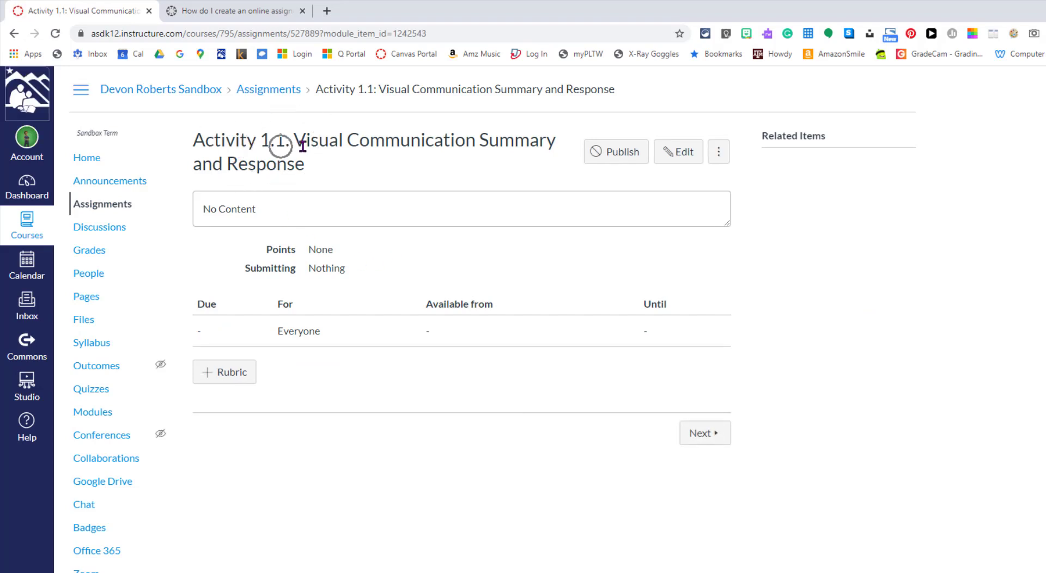
click(611, 155)
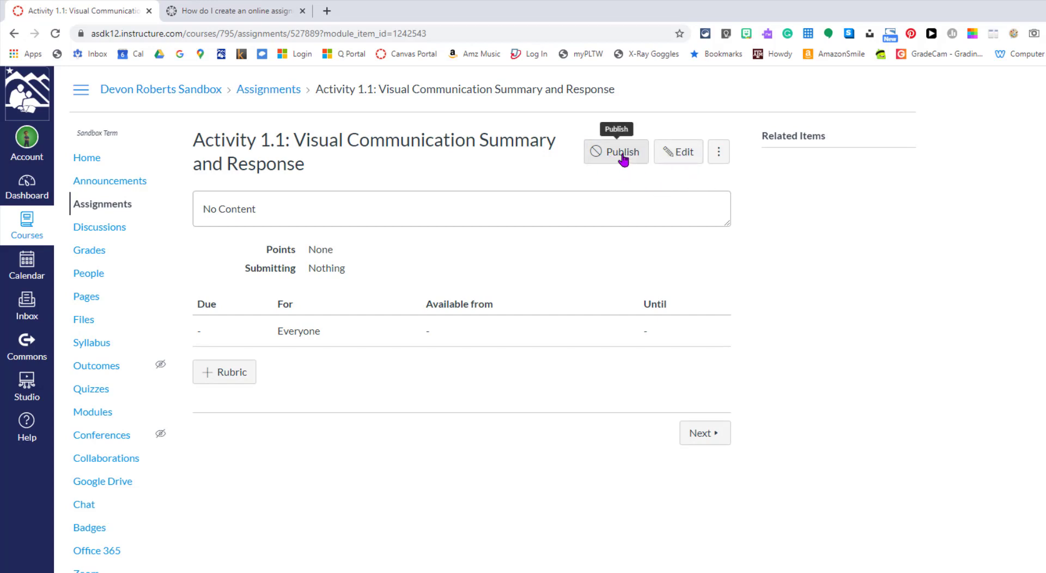
click(683, 155)
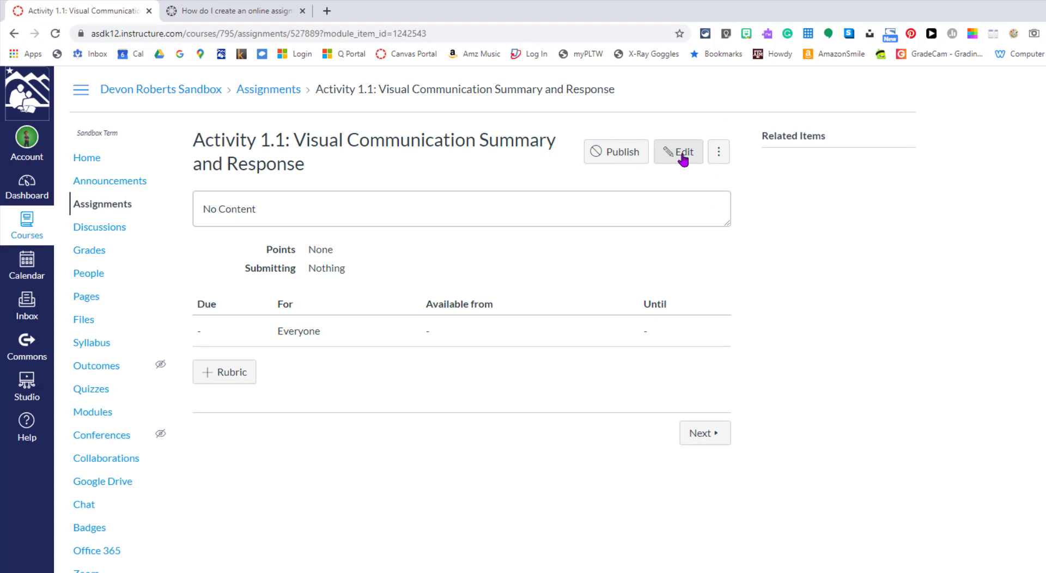
click(683, 154)
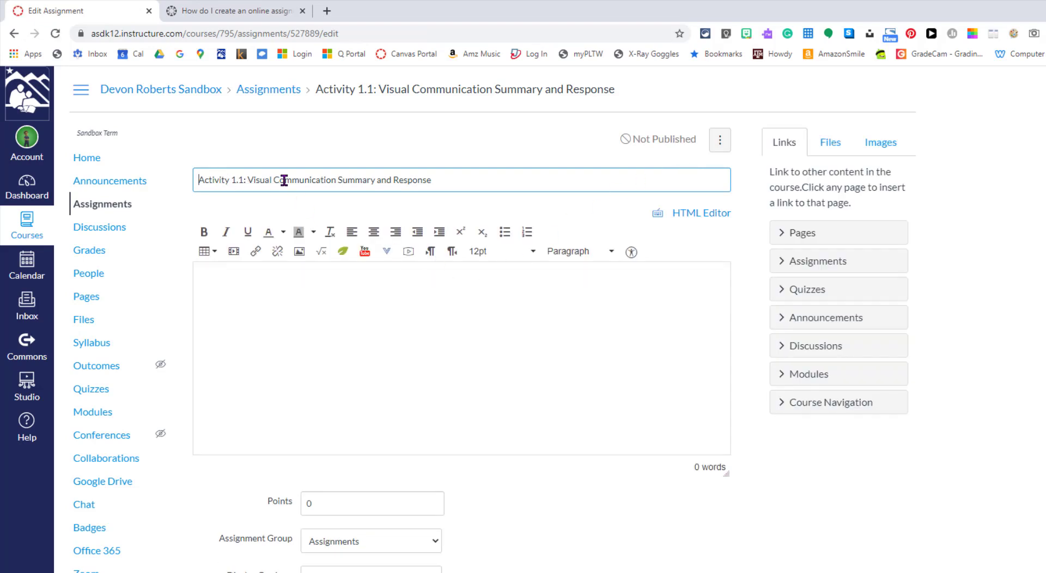
drag(431, 182, 187, 177)
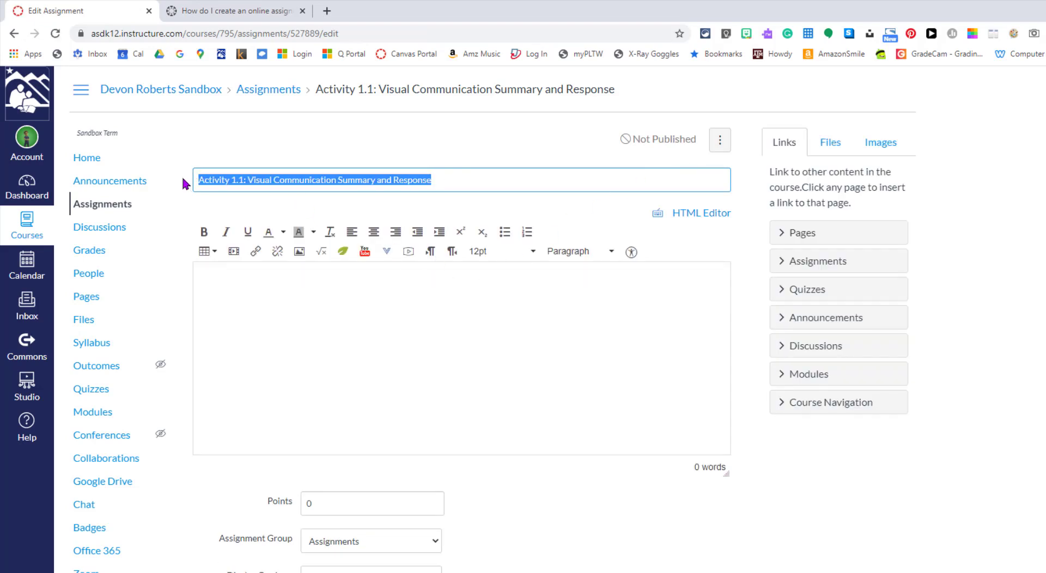
click(217, 283)
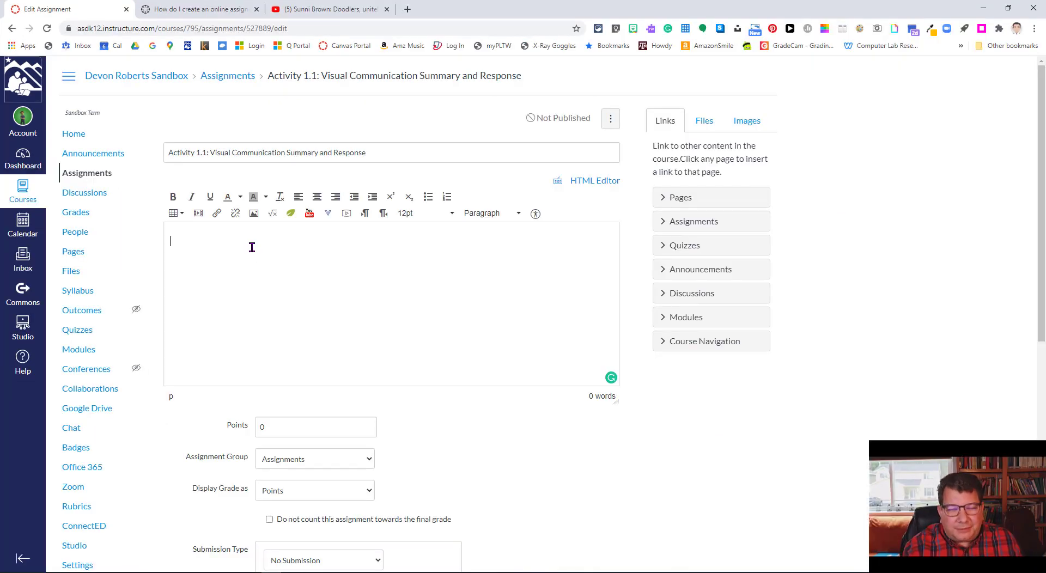
text(Wr)
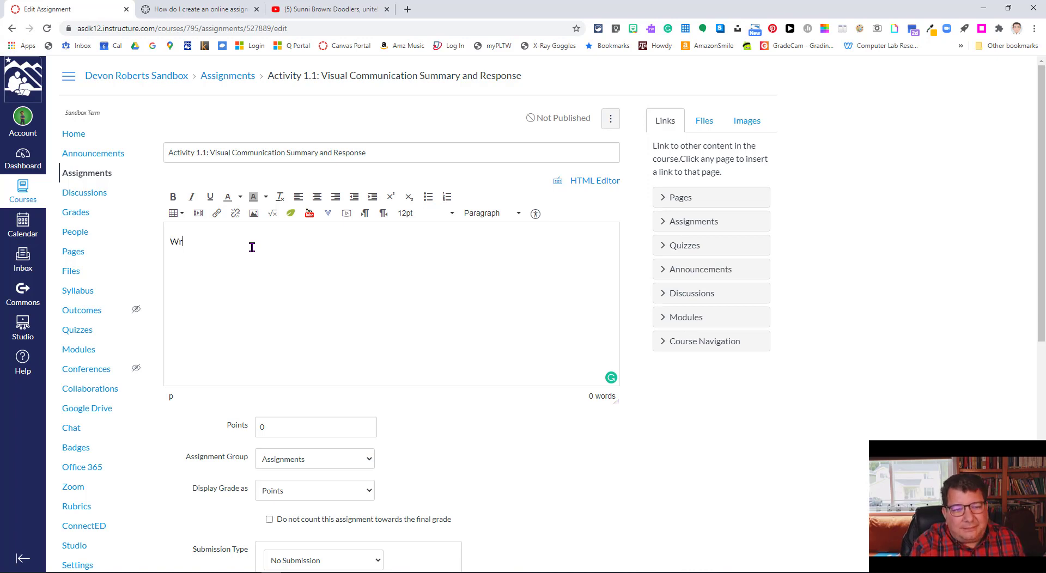
text(ite)
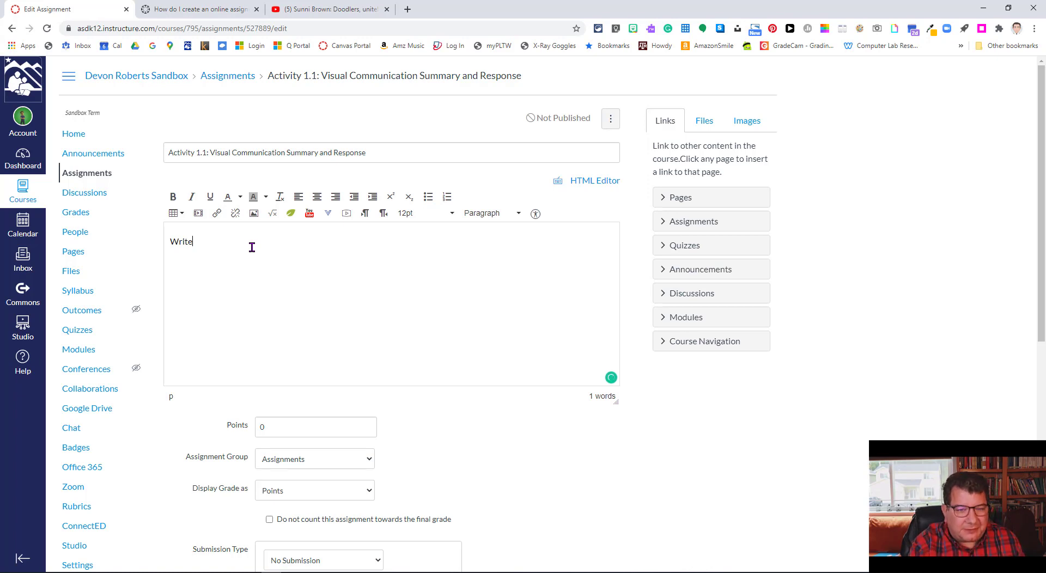
key(BackSpace)
key(BackSpace)
key(BackSpace)
key(BackSpace)
text(atch the)
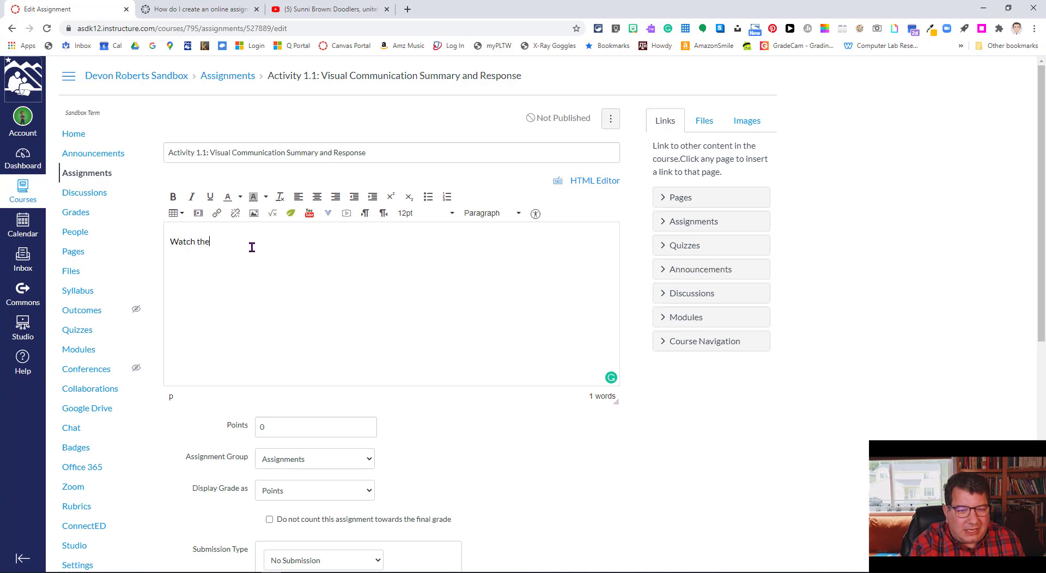
text( video below on )
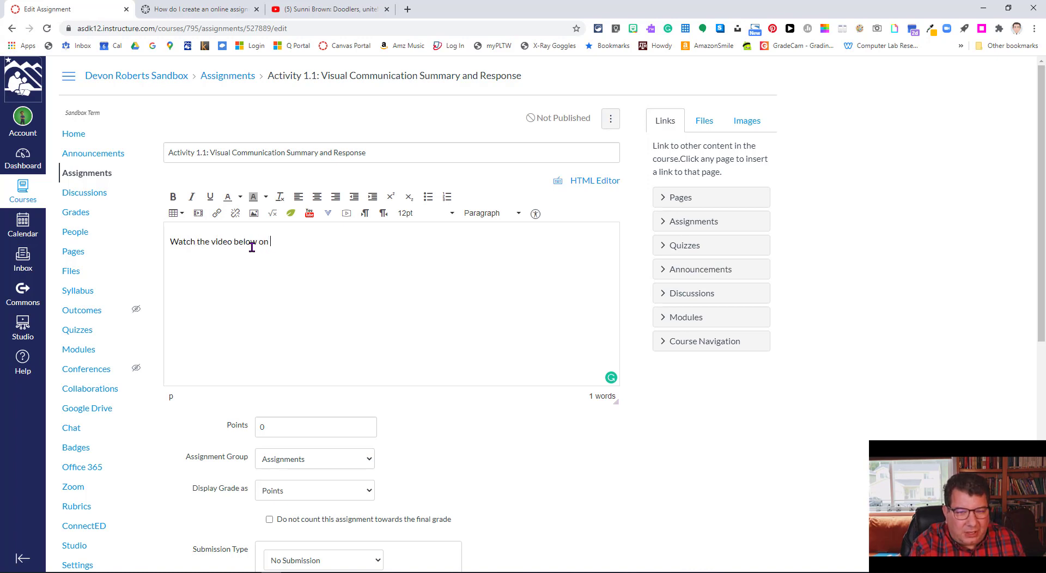
text(visual communicati)
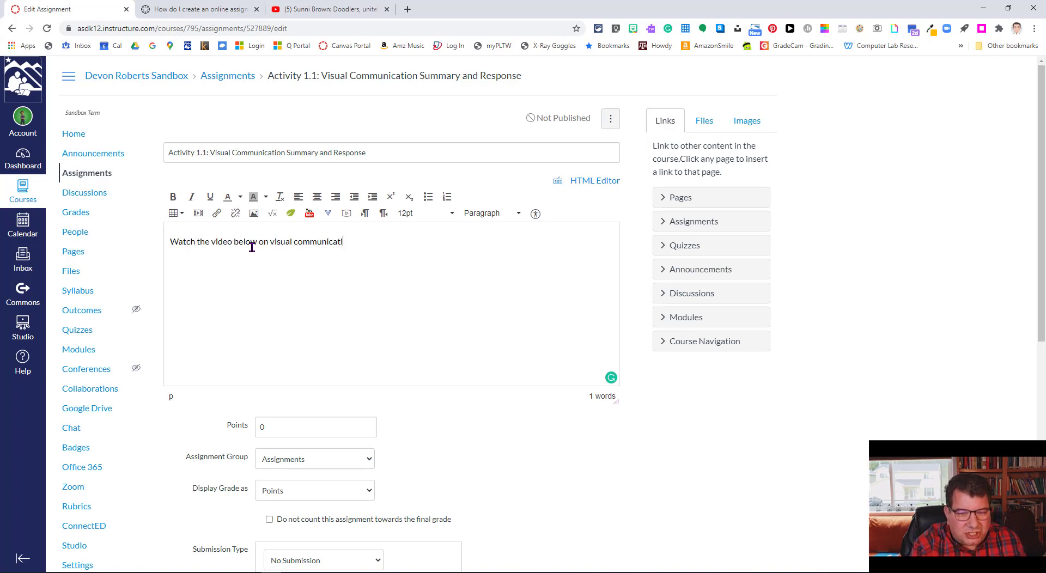
text(on titled "Doodler)
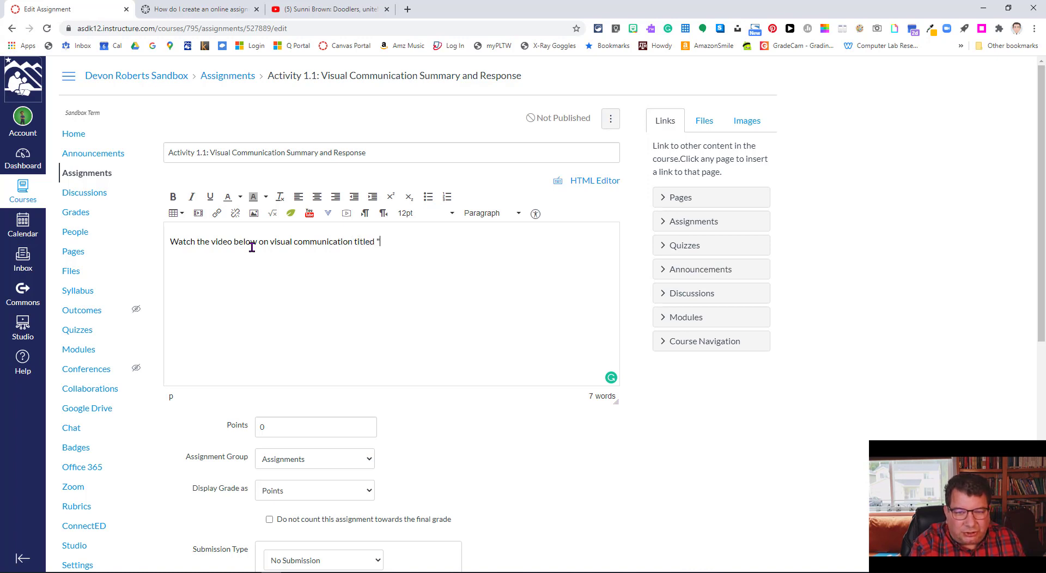
text('s Un)
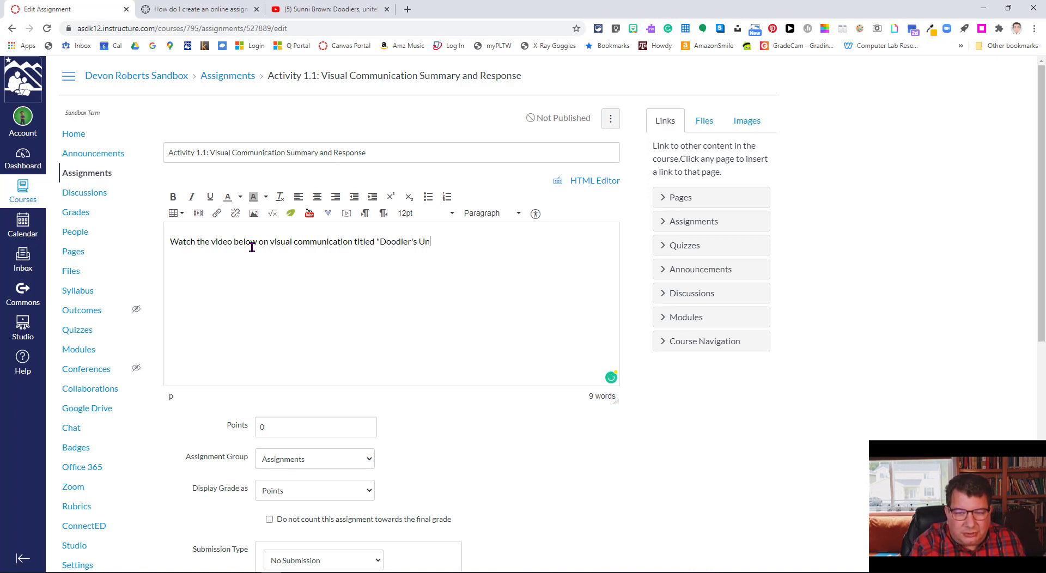
text(ite" by Sunni Brown and )
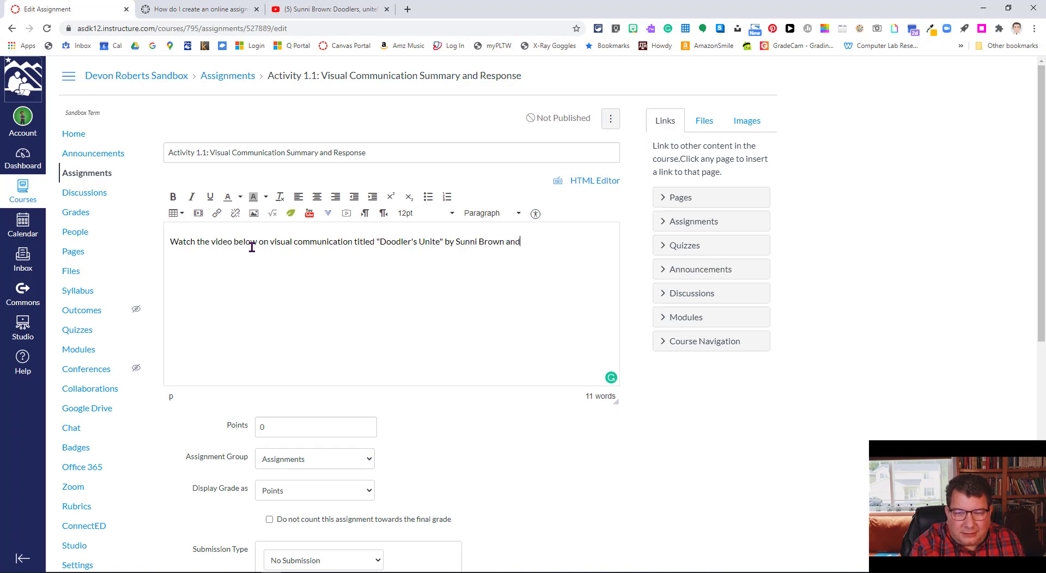
text(write a )
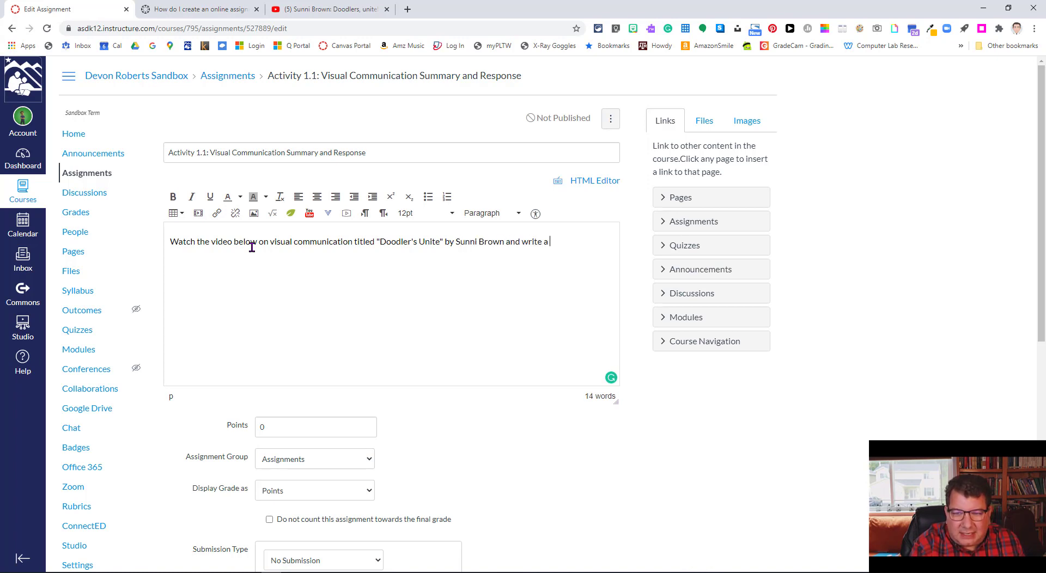
text(summary-response.)
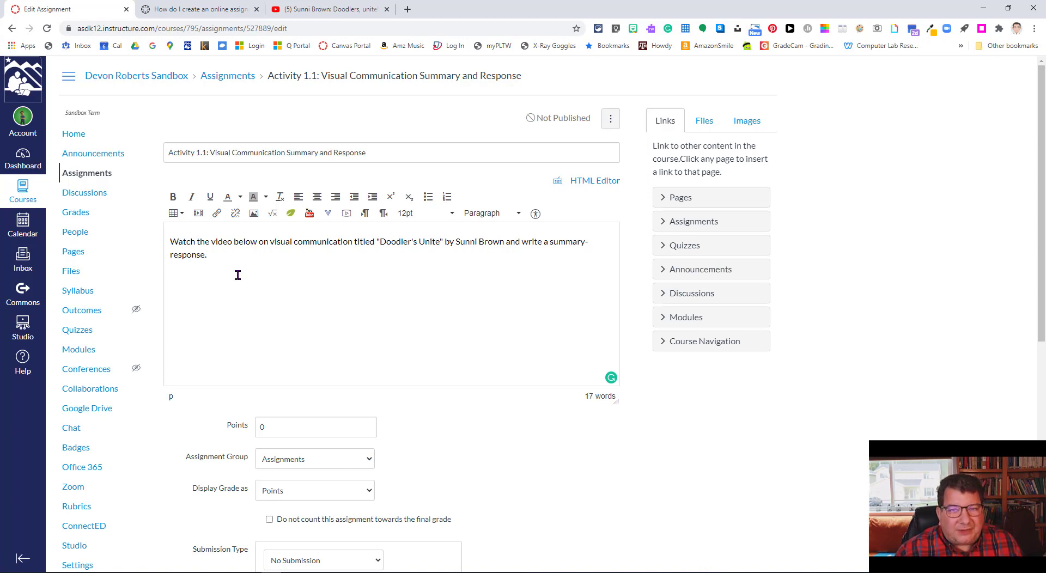
text(https://youtu.be/Ifx0QcHyrFk)
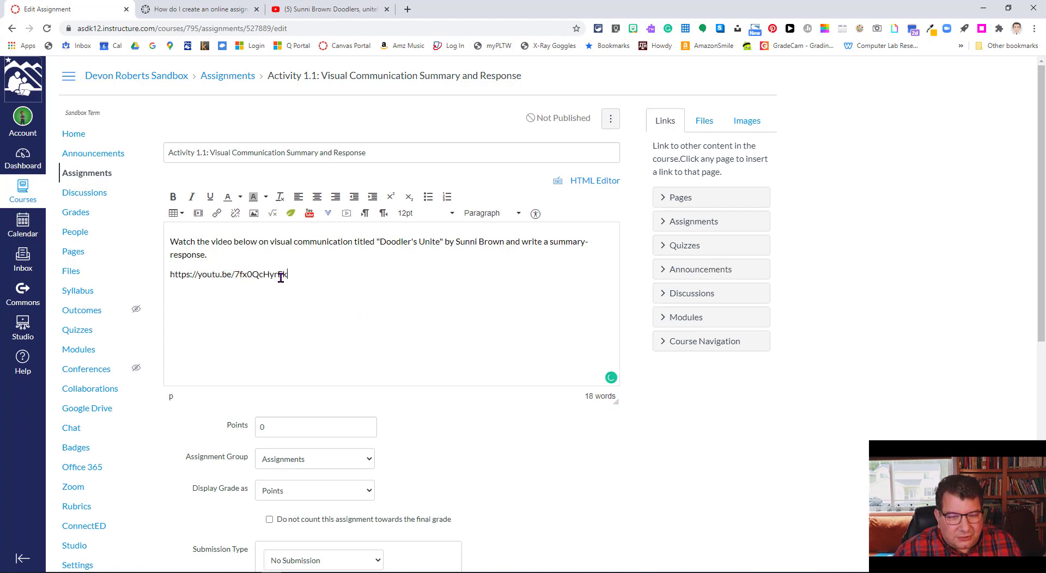
- Turn the YouTube link in the description into an embedded video and add a blank line below it
key(Return)
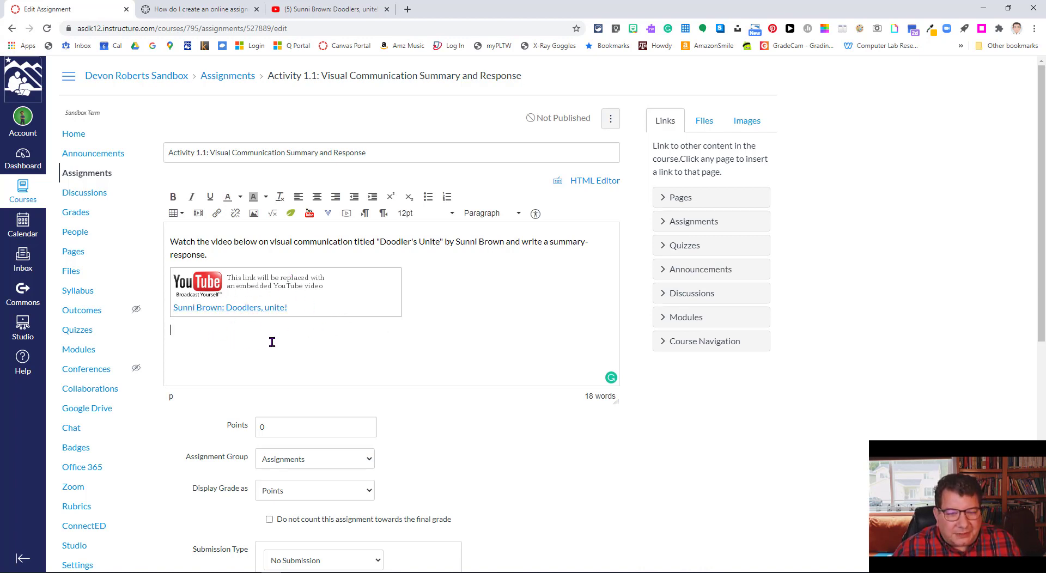
key(Return)
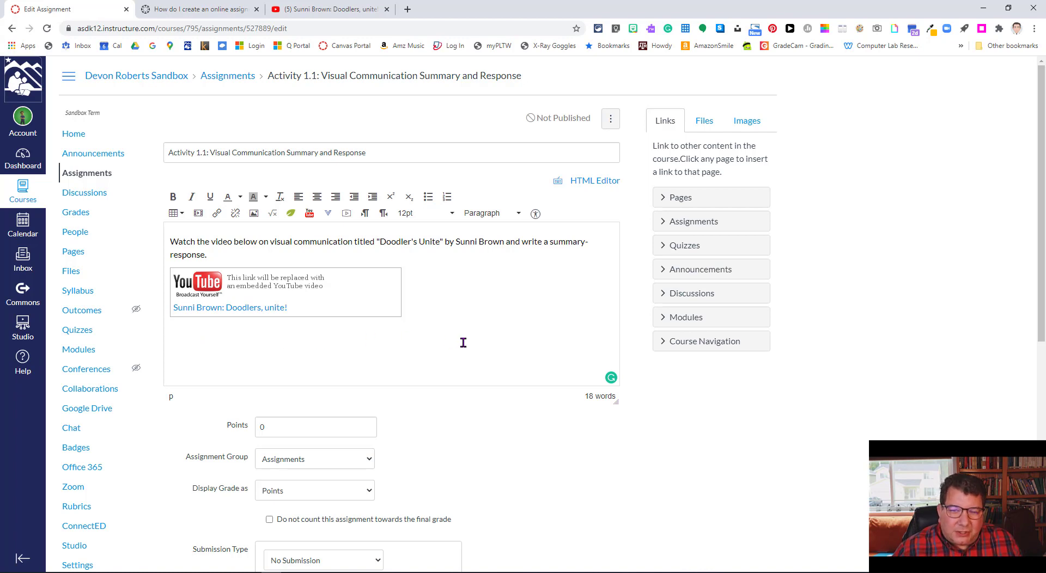
- Set the assignment's points to 30
scroll(463, 343, down, 1)
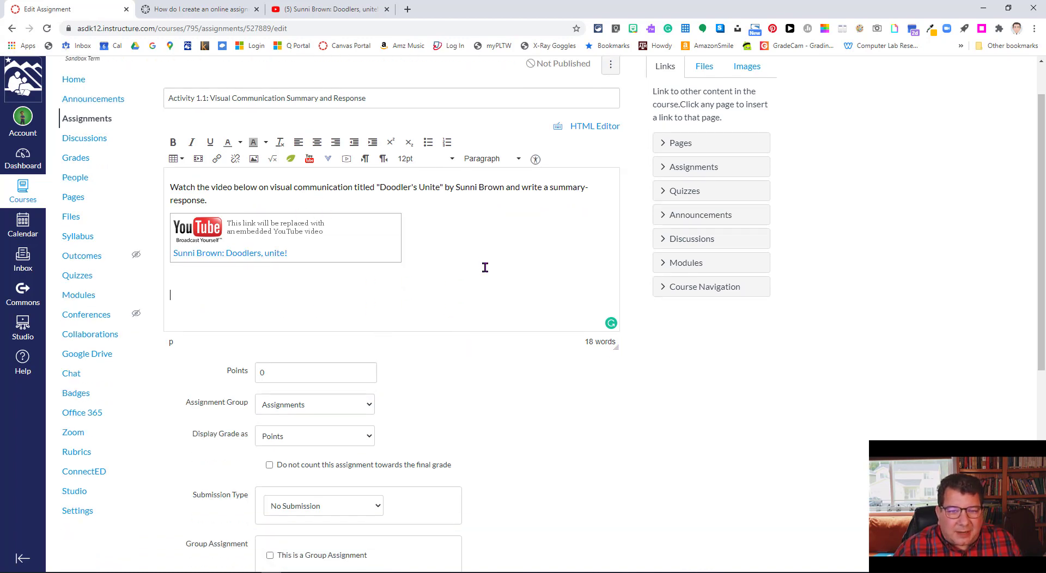
scroll(485, 270, down, 1)
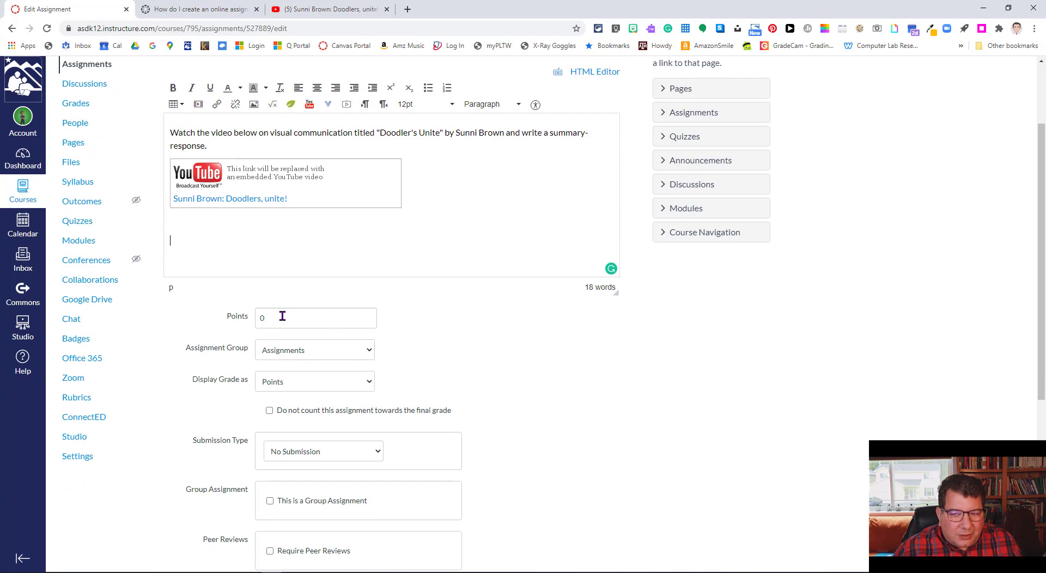
click(235, 323)
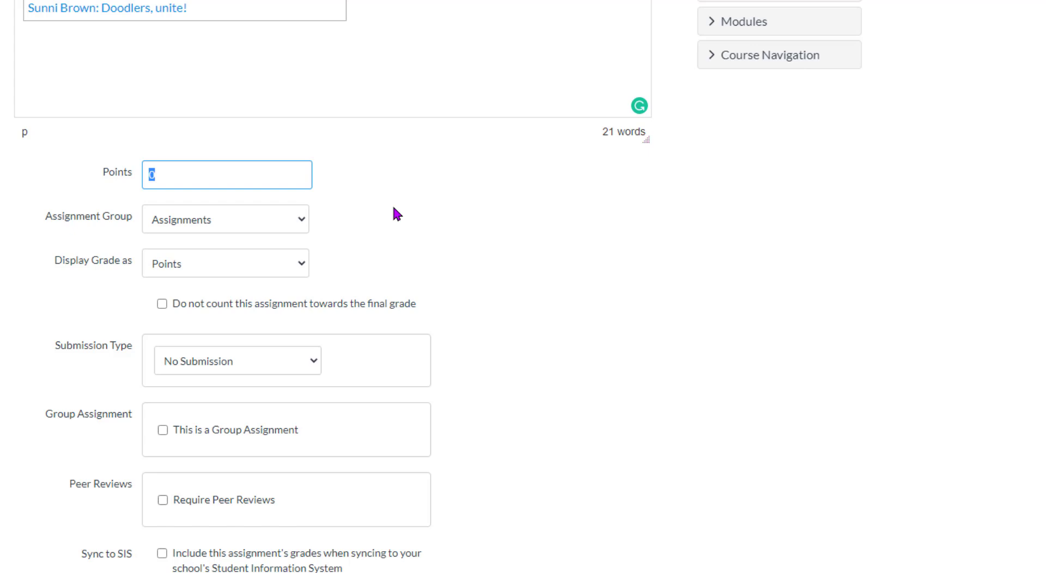
text(30)
click(397, 214)
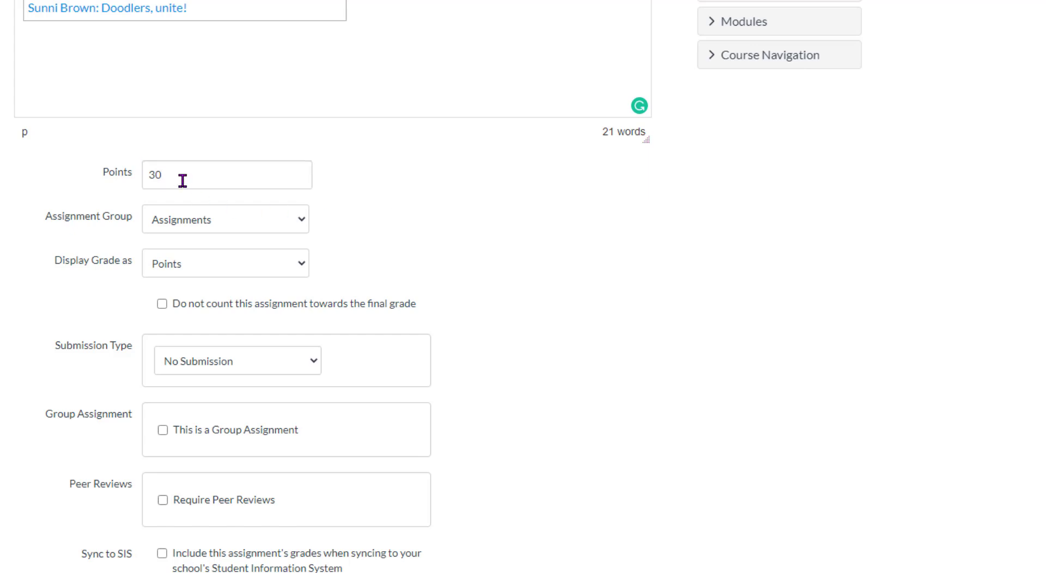
- Change the assignment's point value to 20
click(137, 184)
text(20)
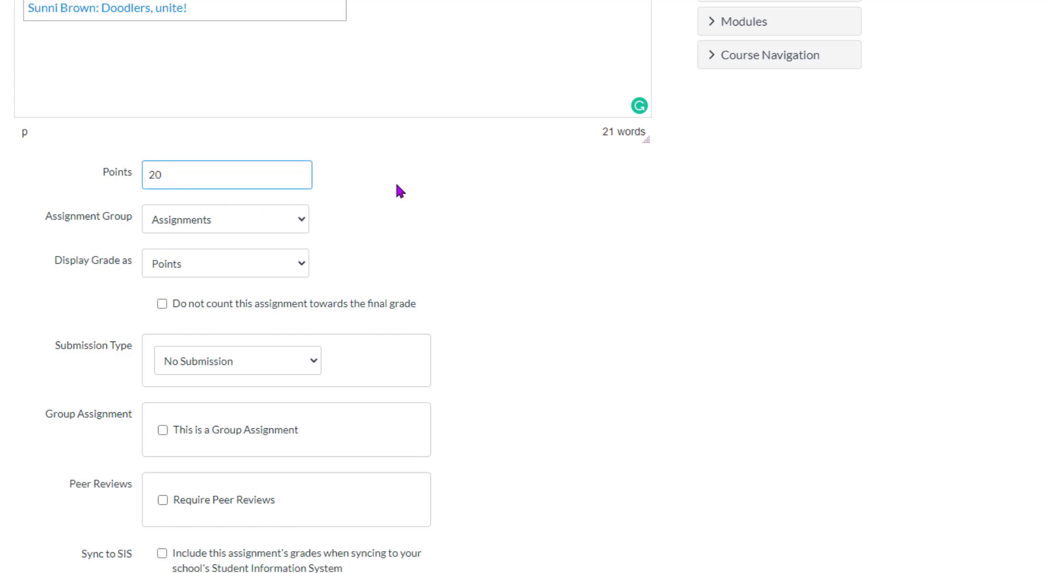
click(425, 189)
- Choose Assignments as the assignment group and display the grade as Points
click(274, 224)
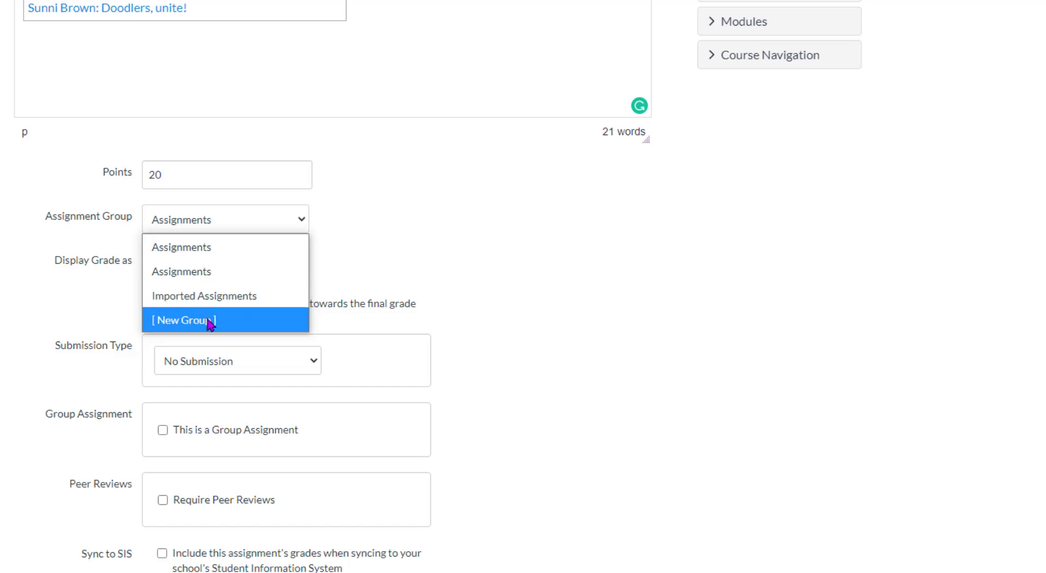
click(182, 266)
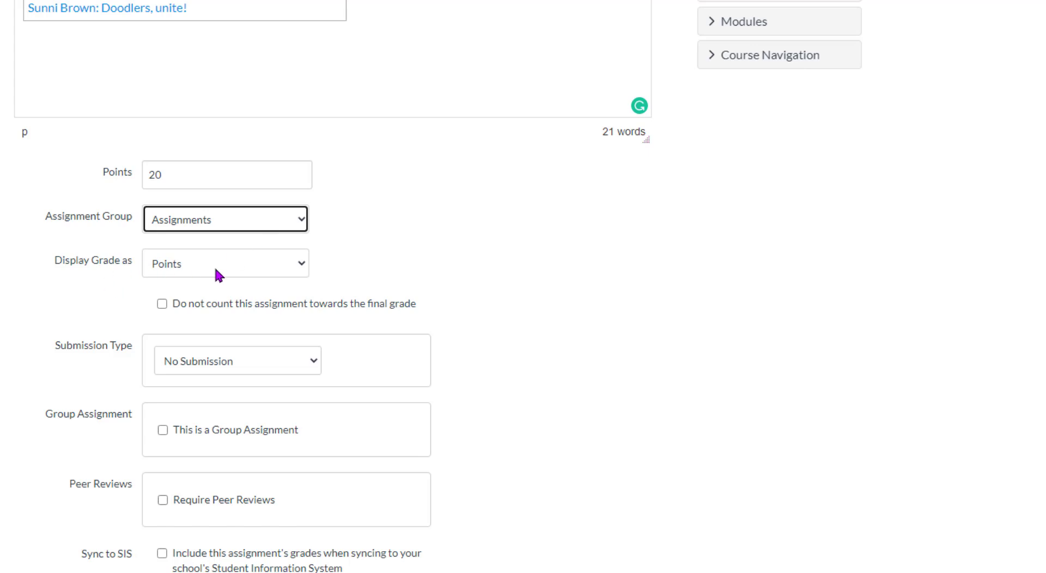
click(241, 264)
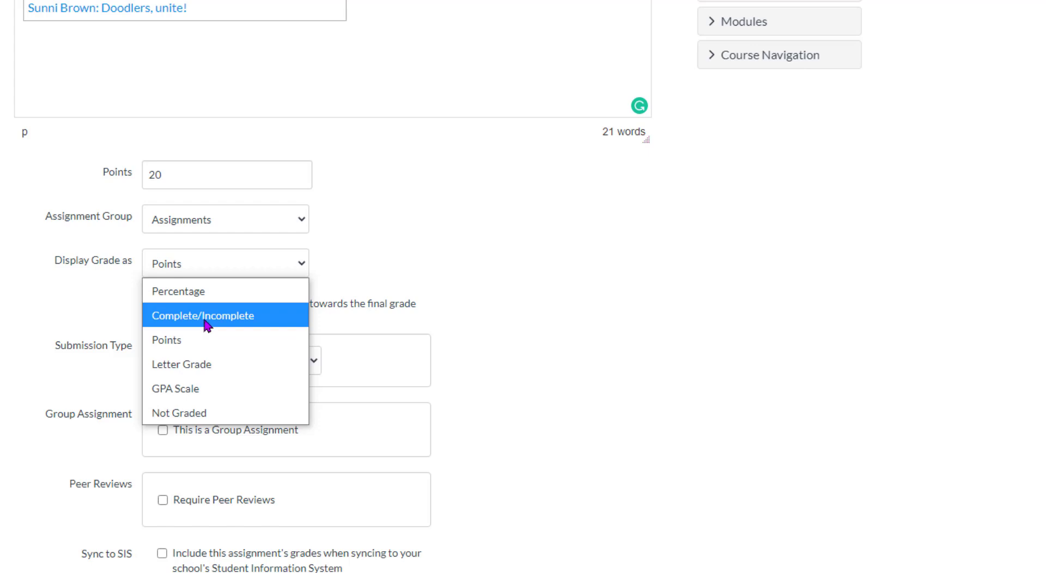
click(197, 340)
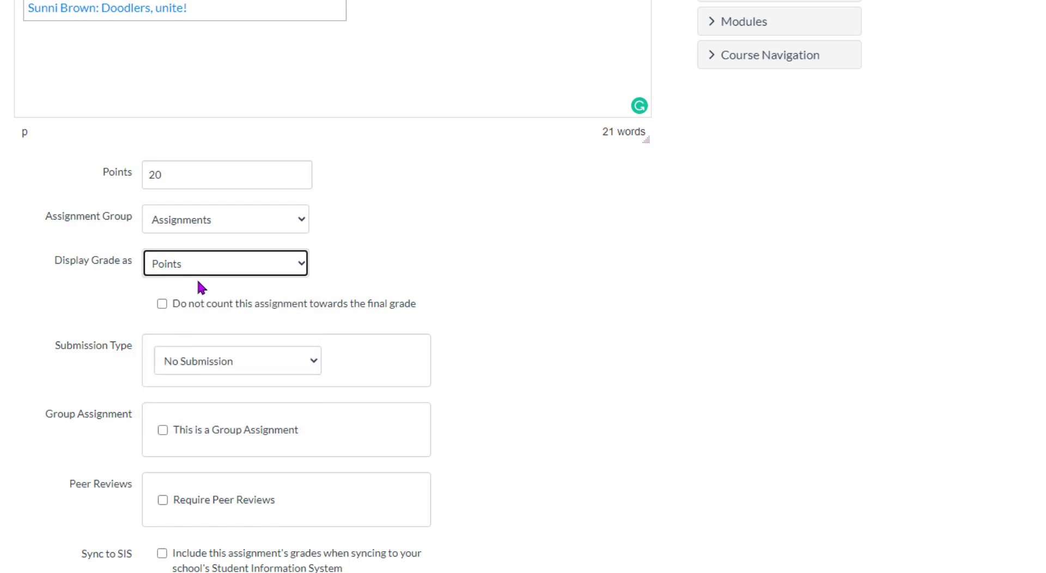
- Try Percentage as the grade display and set it back to Points
click(202, 273)
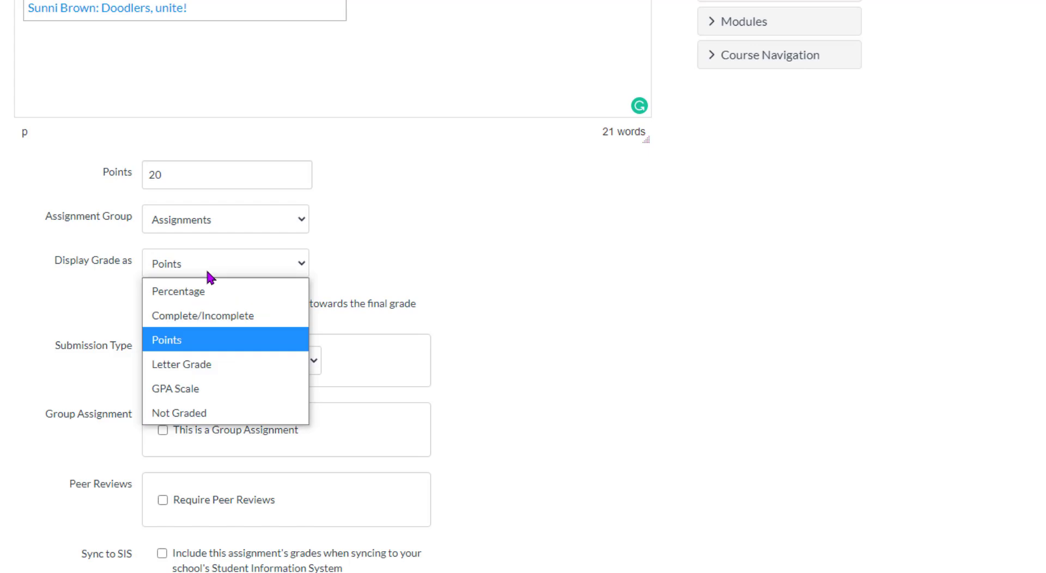
click(187, 294)
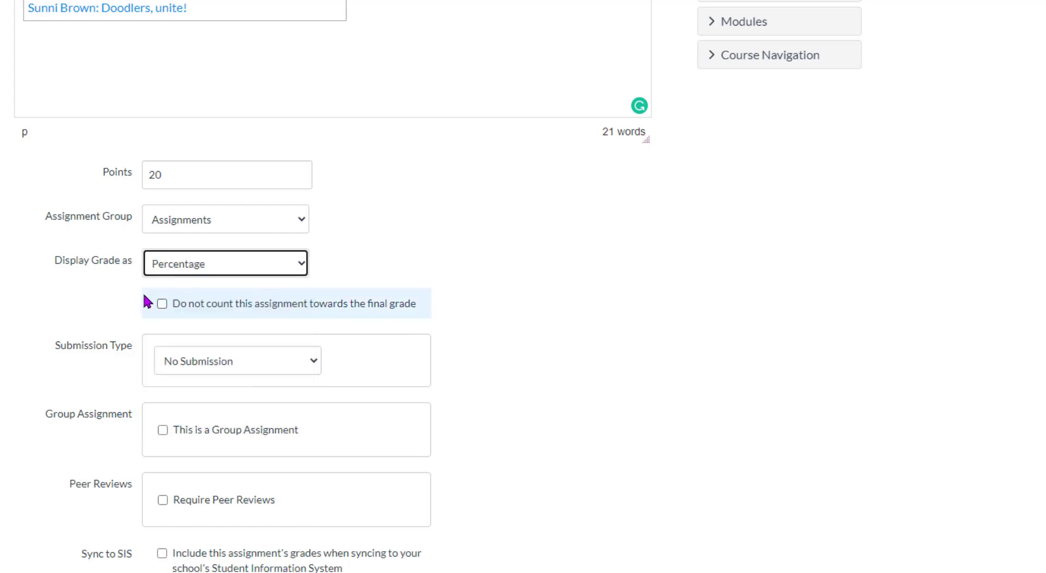
click(188, 272)
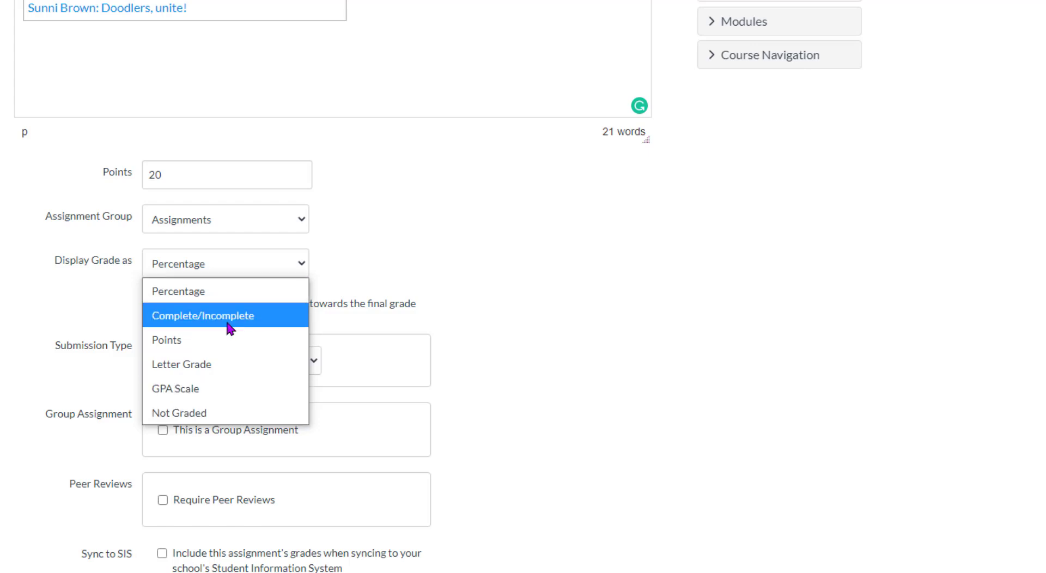
click(202, 339)
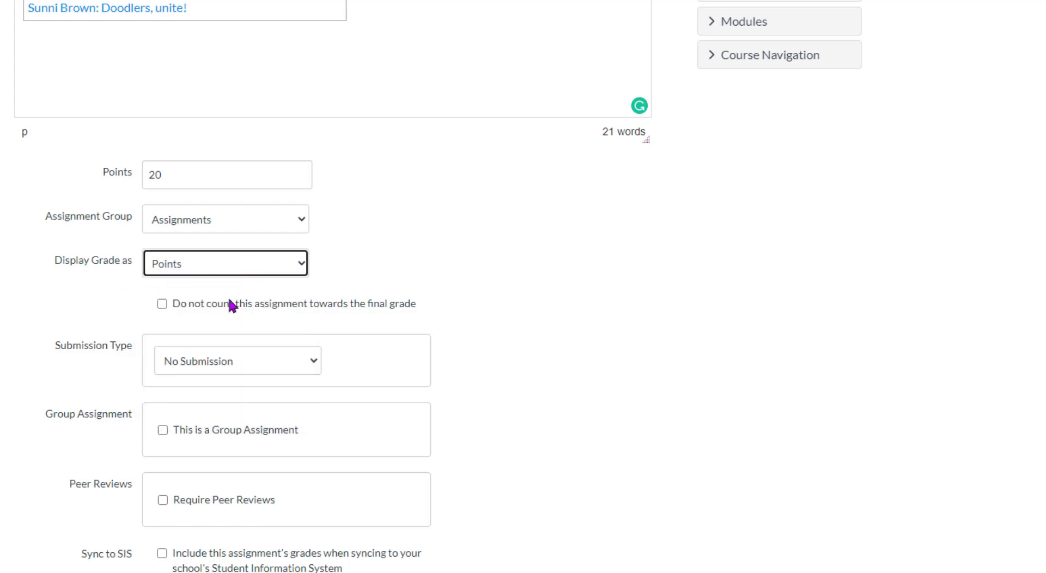
- Set the assignment's submission type to Online
scroll(230, 286, down, 2)
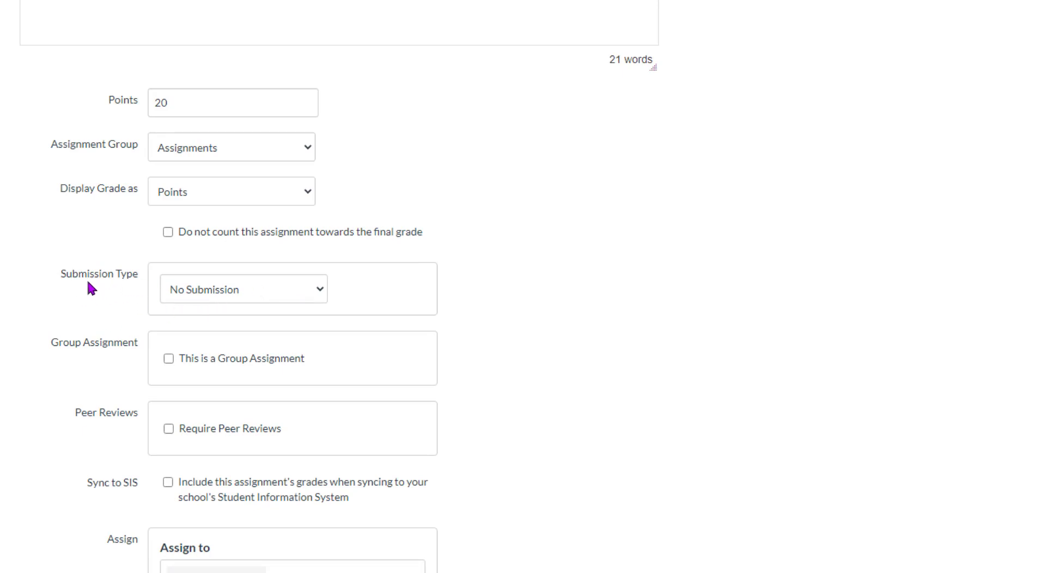
key(ctrl)
key(ctrl)
key(ctrl)
click(254, 295)
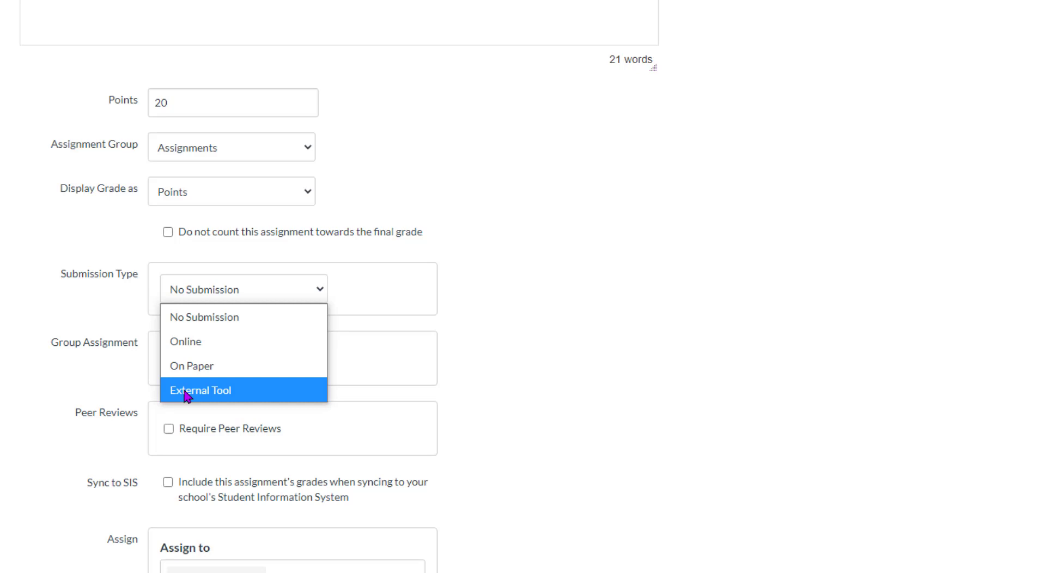
click(199, 348)
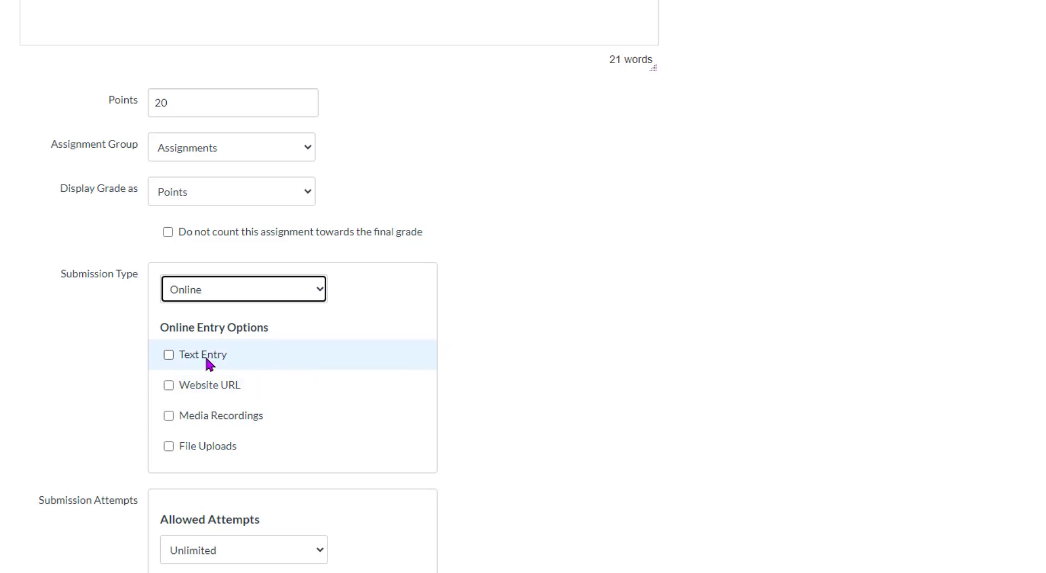
- Try the Text Entry, Website URL and Media Recordings entry options one after another, clearing each one again
click(188, 360)
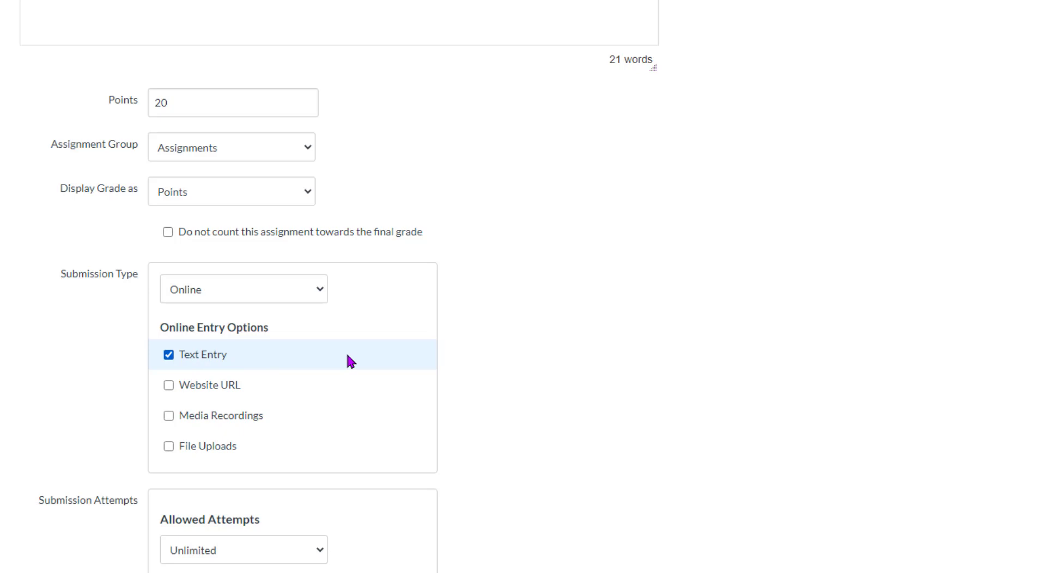
scroll(350, 360, up, 6)
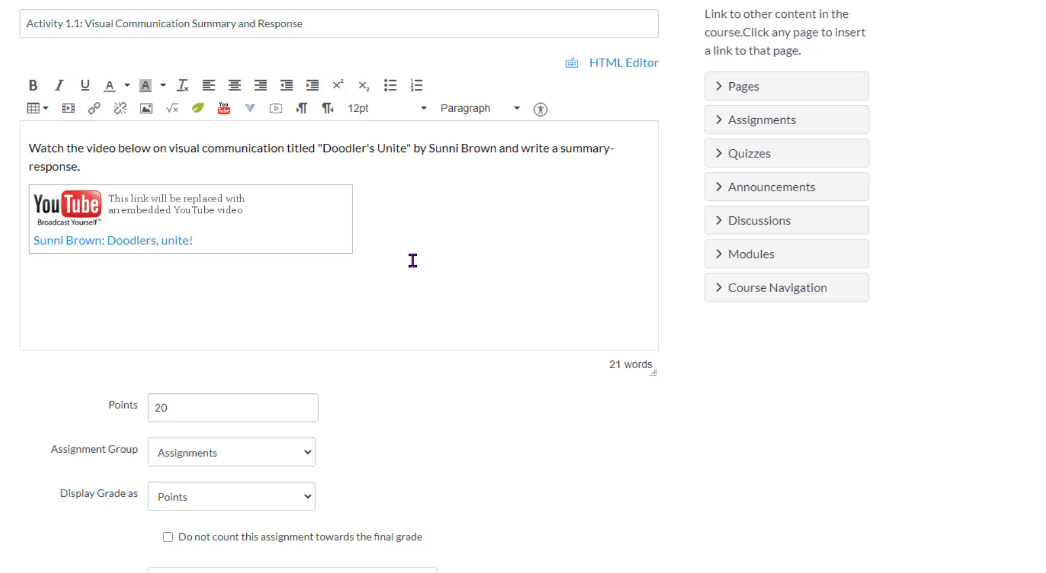
scroll(460, 374, down, 5)
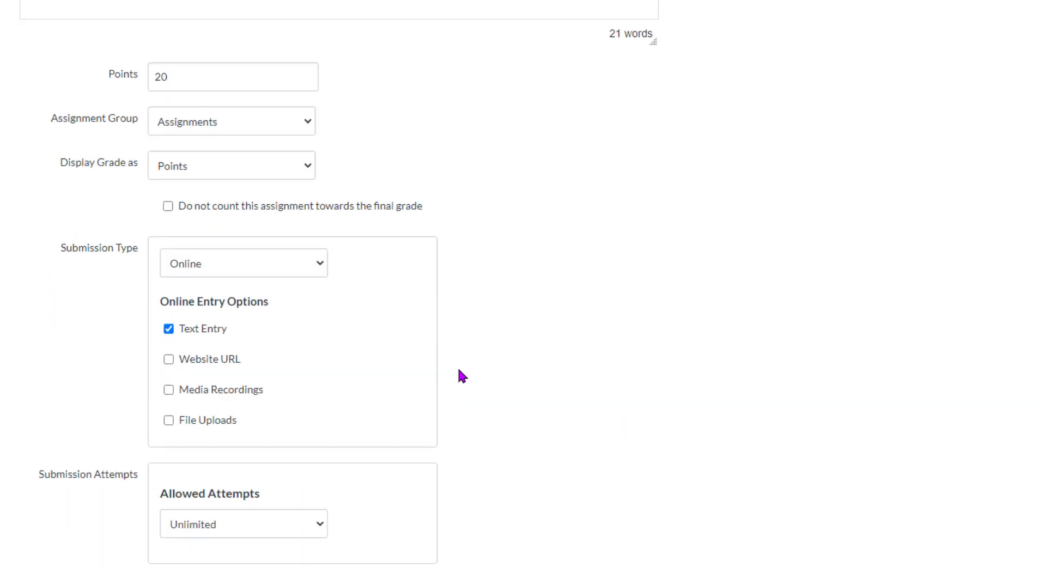
click(168, 279)
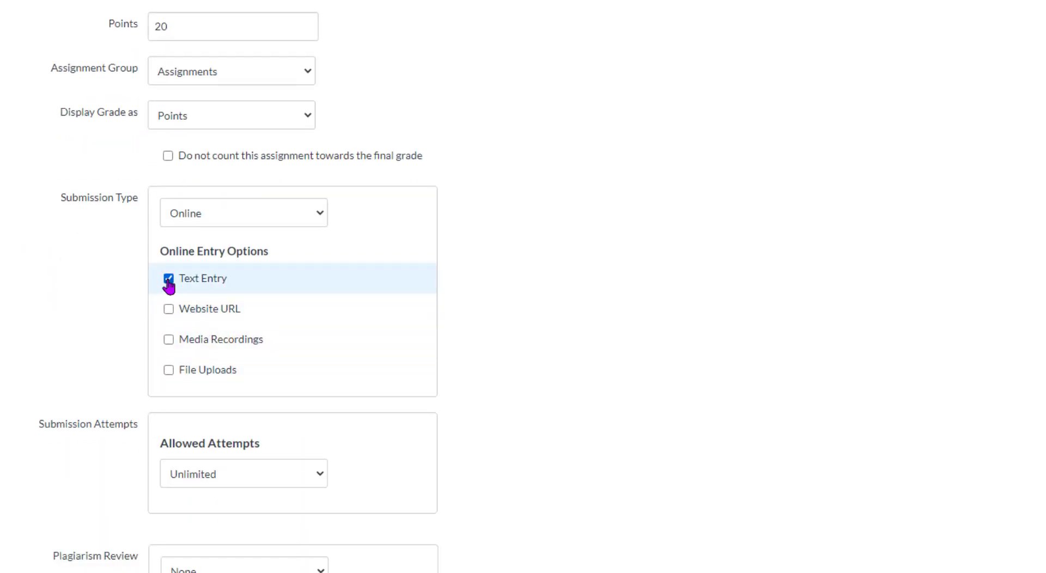
click(168, 309)
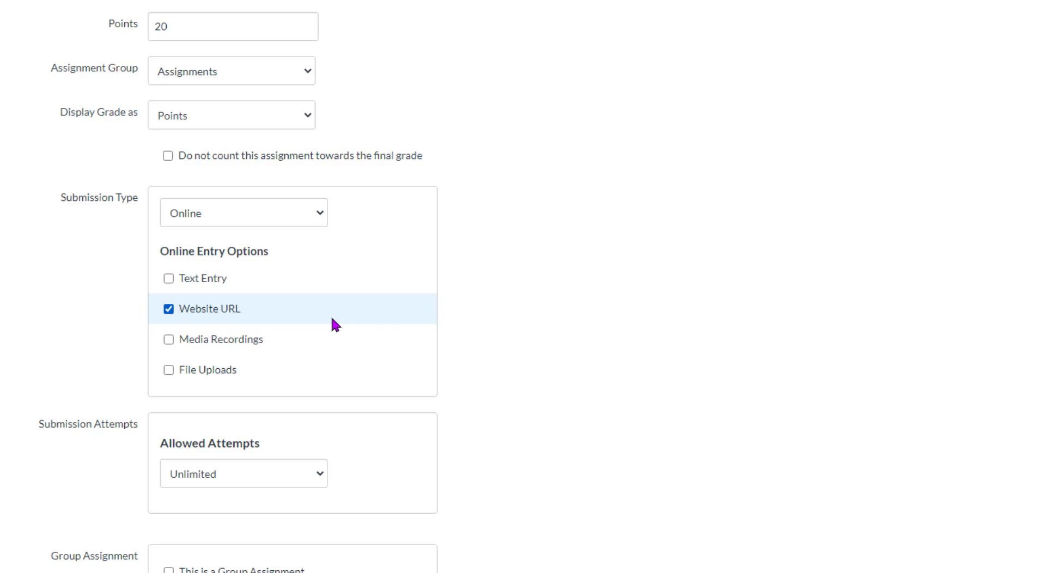
scroll(329, 313, down, 1)
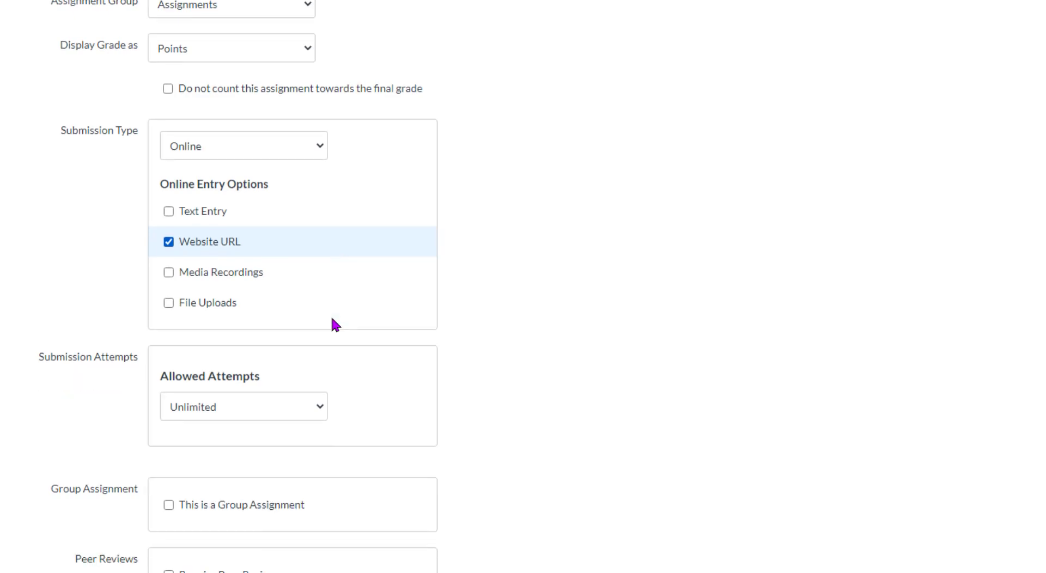
click(168, 233)
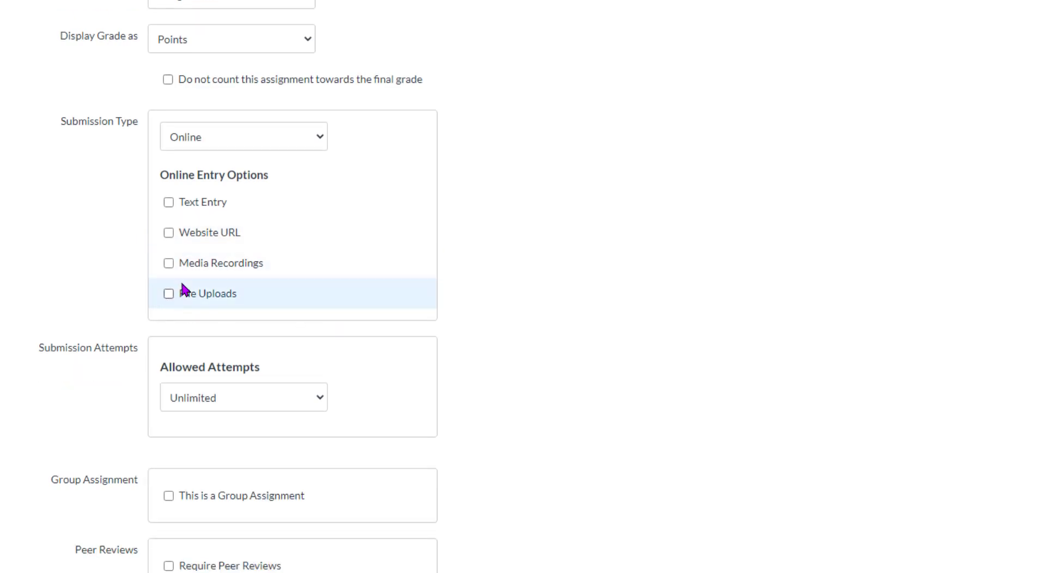
click(168, 263)
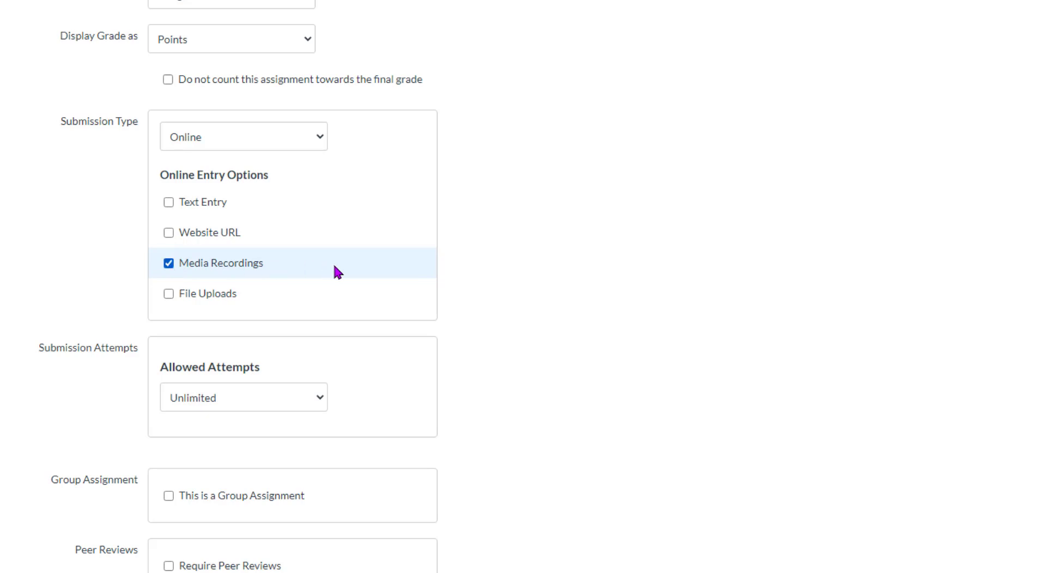
click(166, 264)
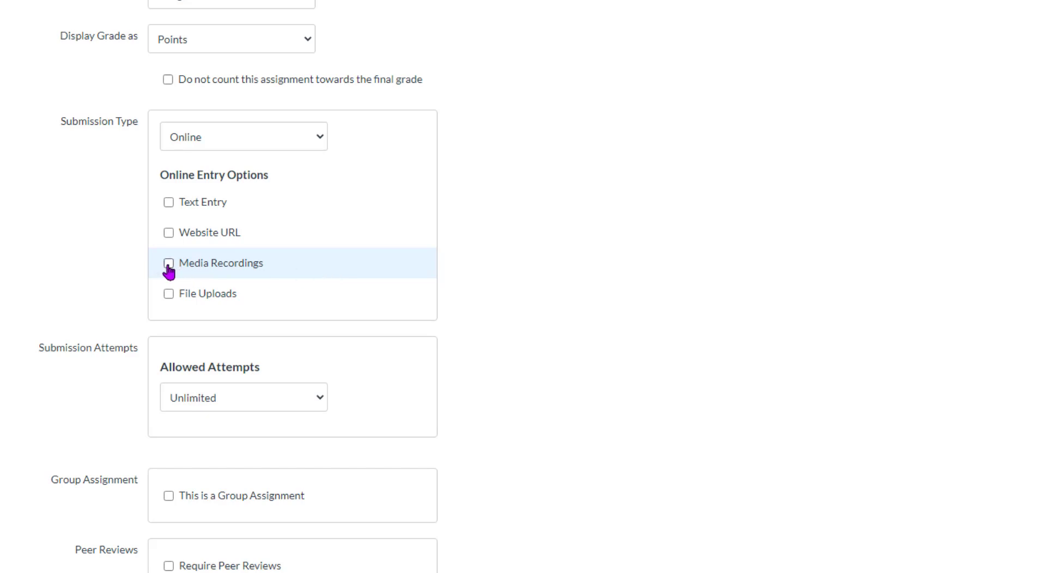
- Allow File Uploads as the online entry option and clear the list of allowed file extensions
click(170, 299)
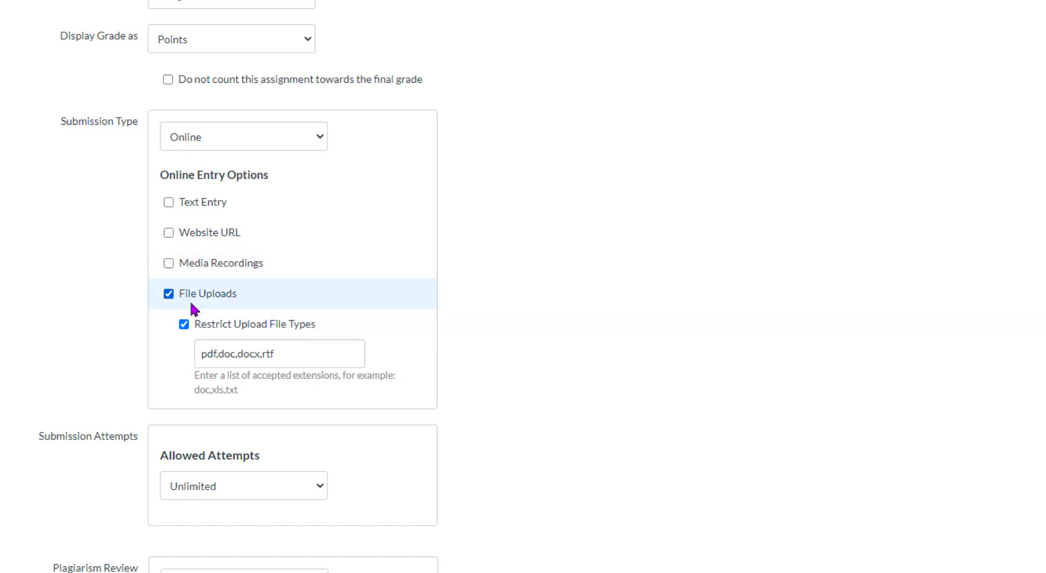
drag(303, 361, 162, 359)
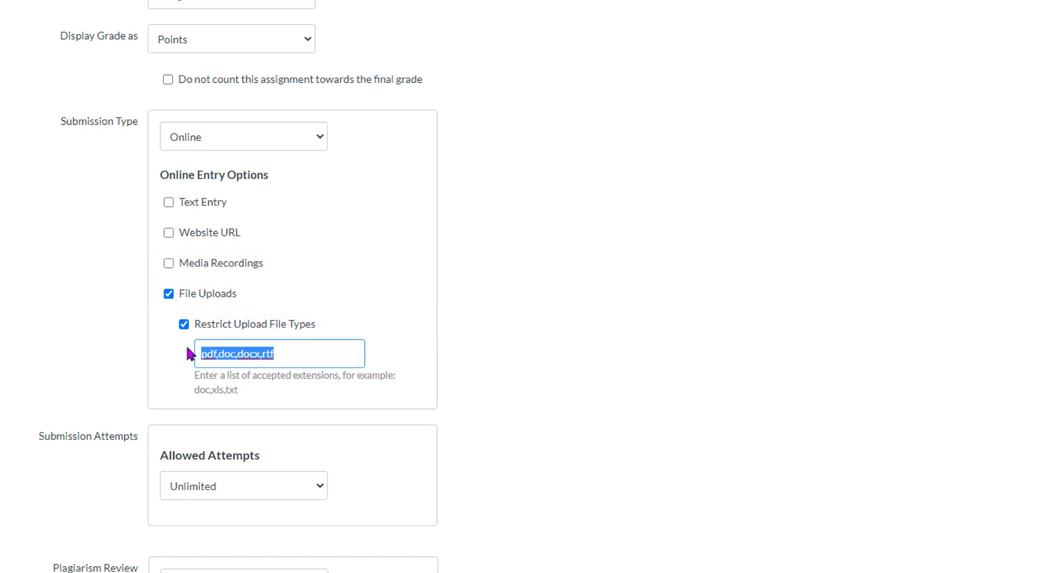
key(BackSpace)
- Turn the upload file type restriction off and on again, and set the allowed extensions to "pdf, doc, docx"
click(184, 325)
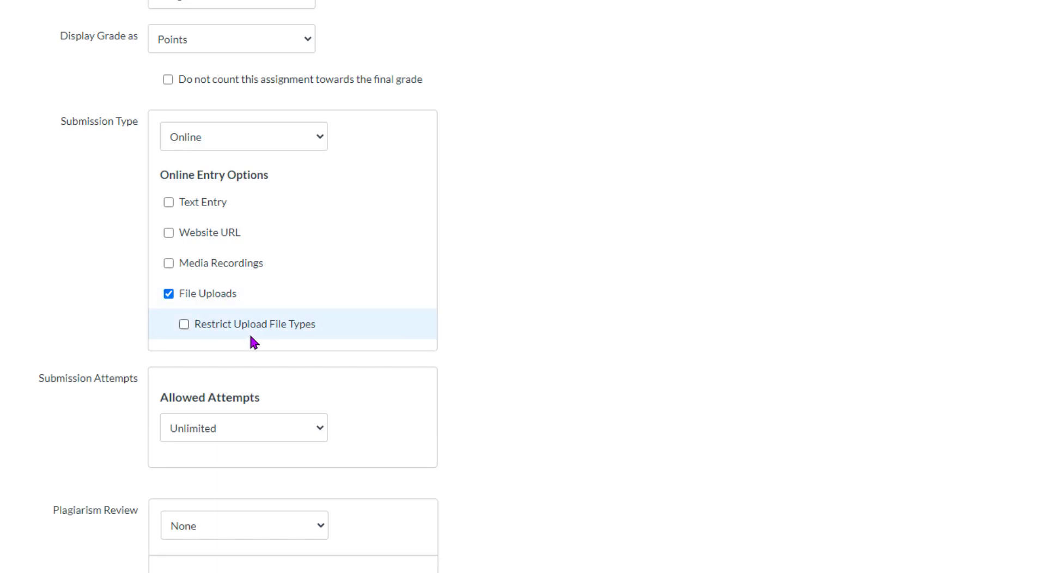
click(183, 325)
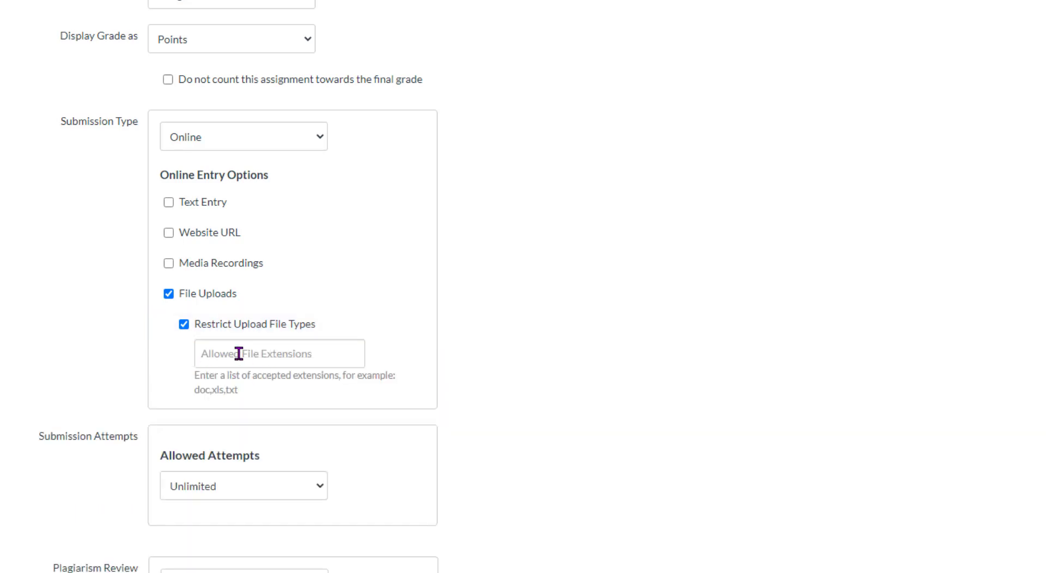
click(277, 354)
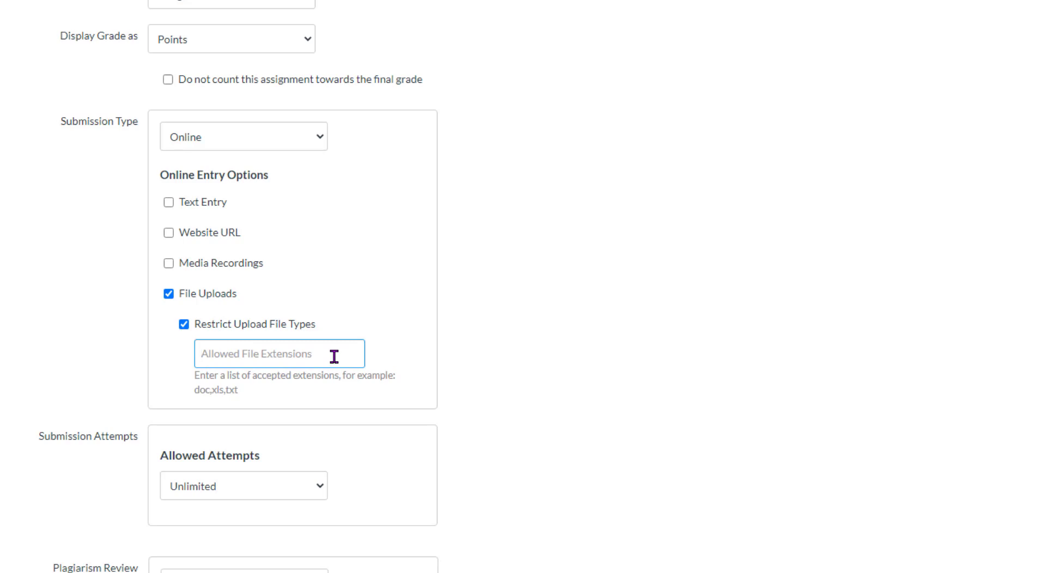
text(pdf,)
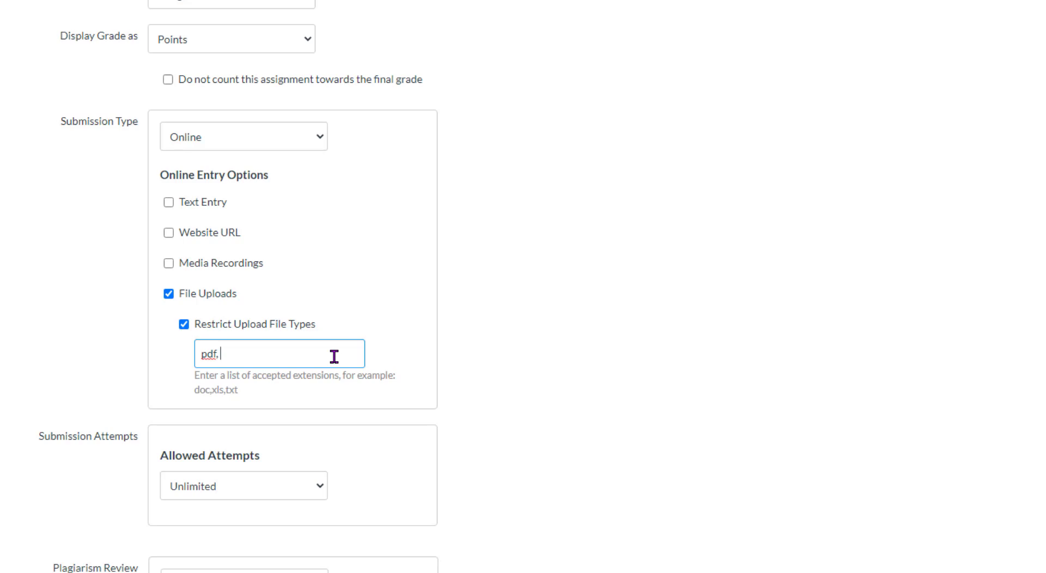
text(doc, docx)
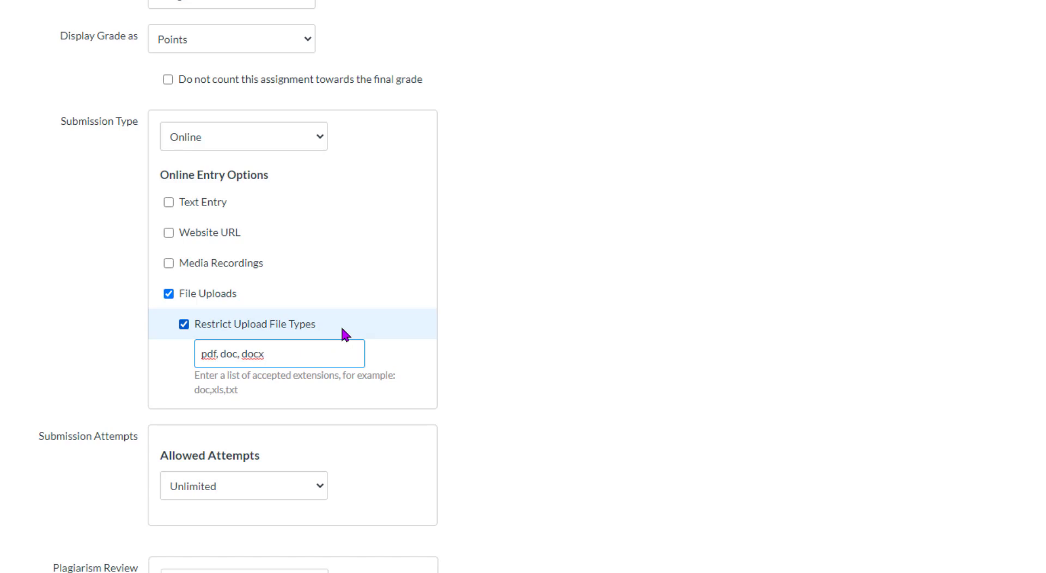
scroll(341, 329, down, 2)
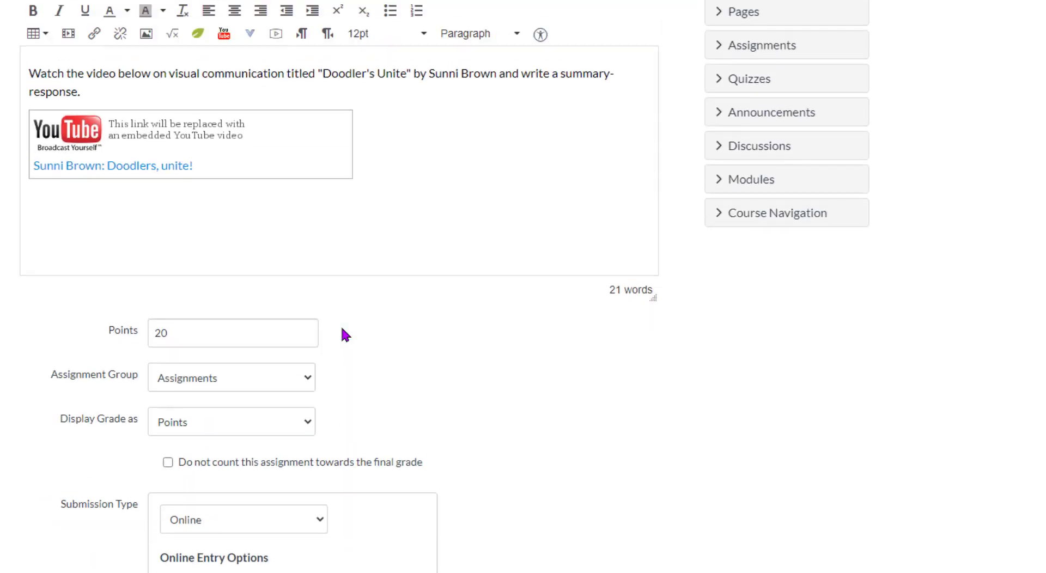
- Try limiting the allowed submission attempts and adjusting the number of attempts, and return the setting to Unlimited
scroll(346, 335, up, 2)
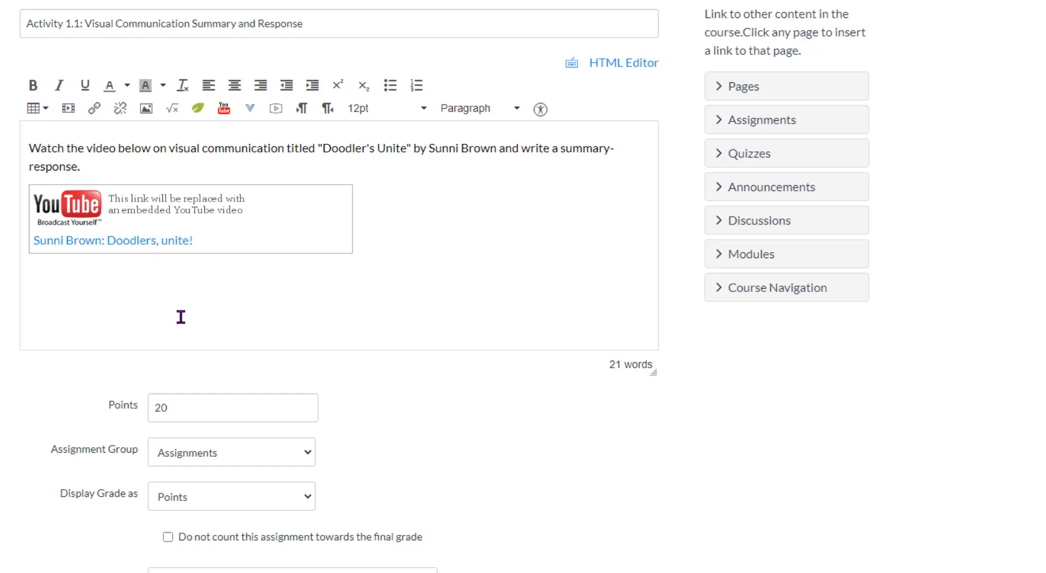
scroll(455, 376, down, 9)
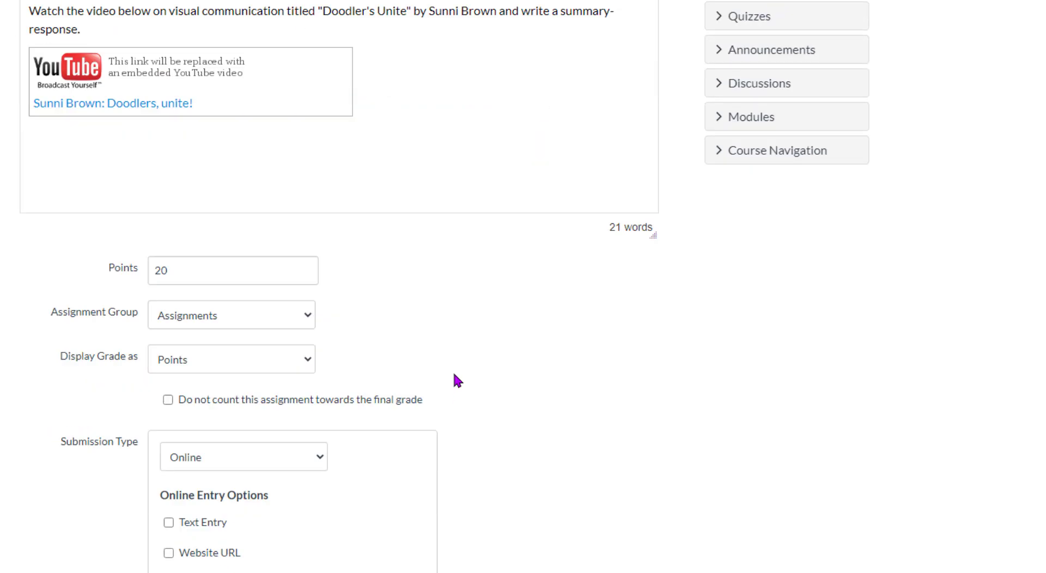
scroll(455, 379, down, 4)
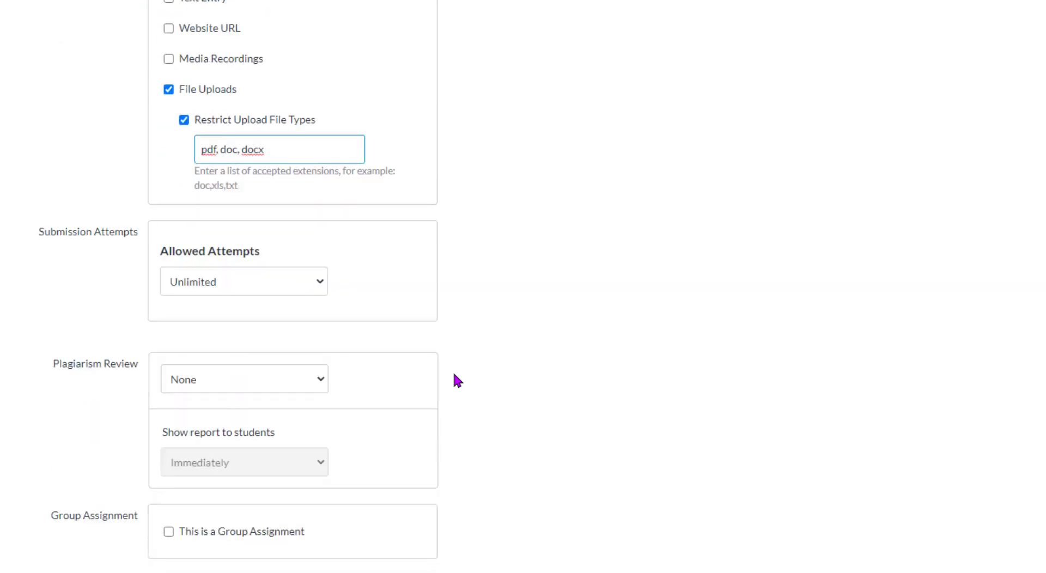
click(230, 259)
click(228, 261)
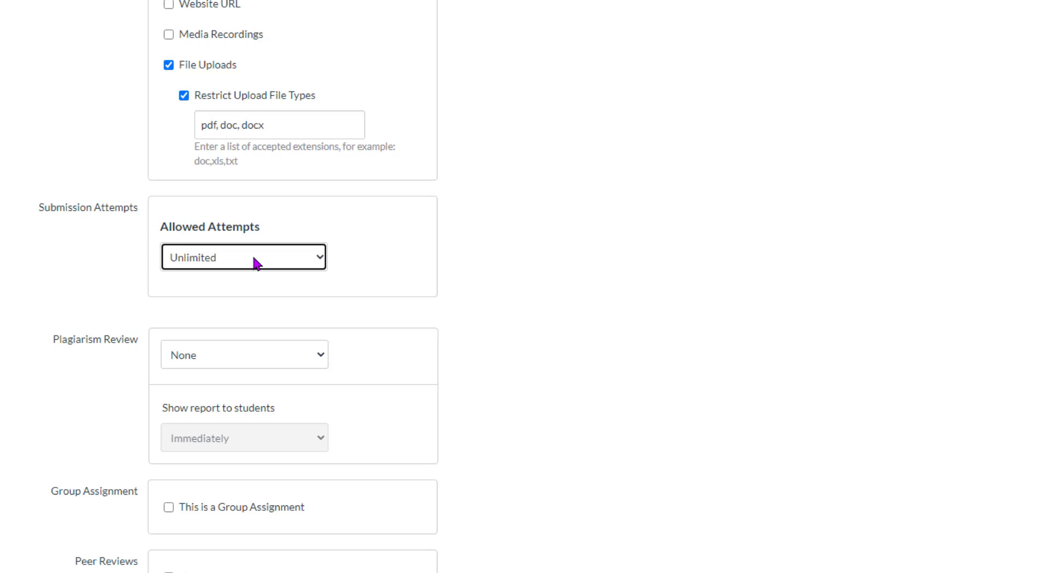
click(256, 263)
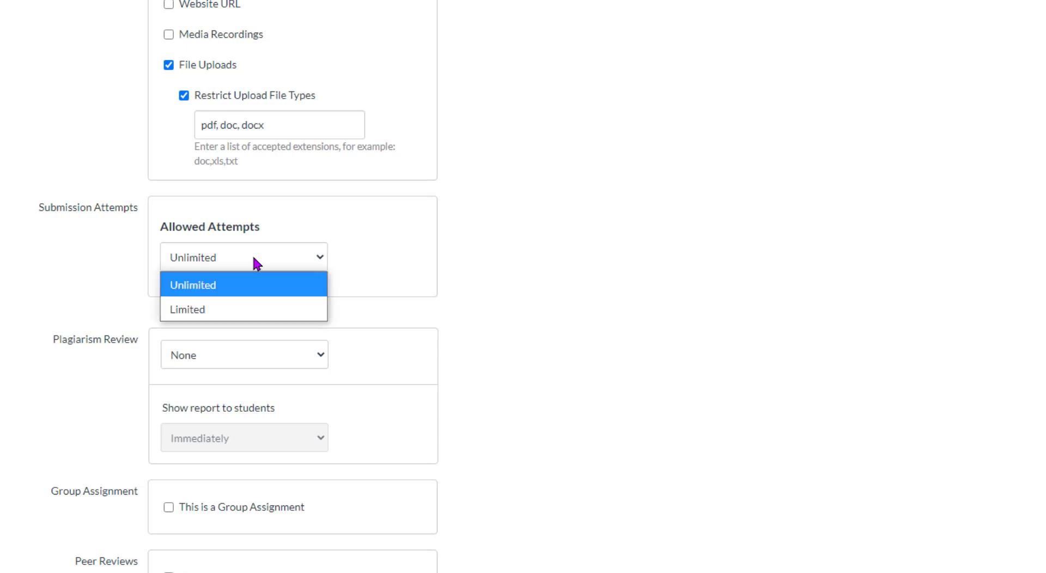
click(218, 308)
click(300, 316)
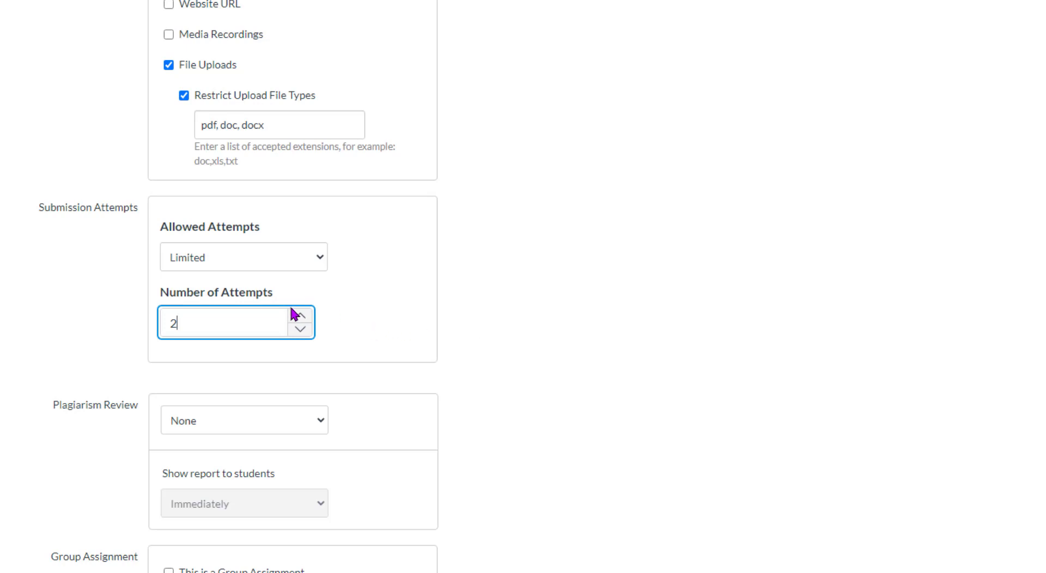
click(300, 329)
click(254, 260)
click(229, 297)
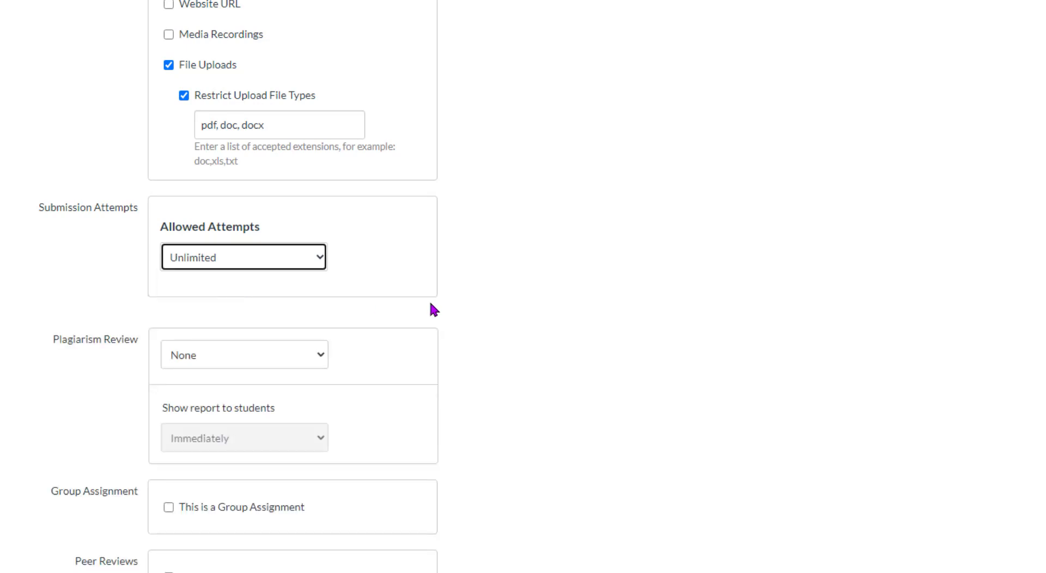
- Try Turnitin as the plagiarism review, look through its settings, and return the plagiarism review to None
scroll(430, 305, down, 3)
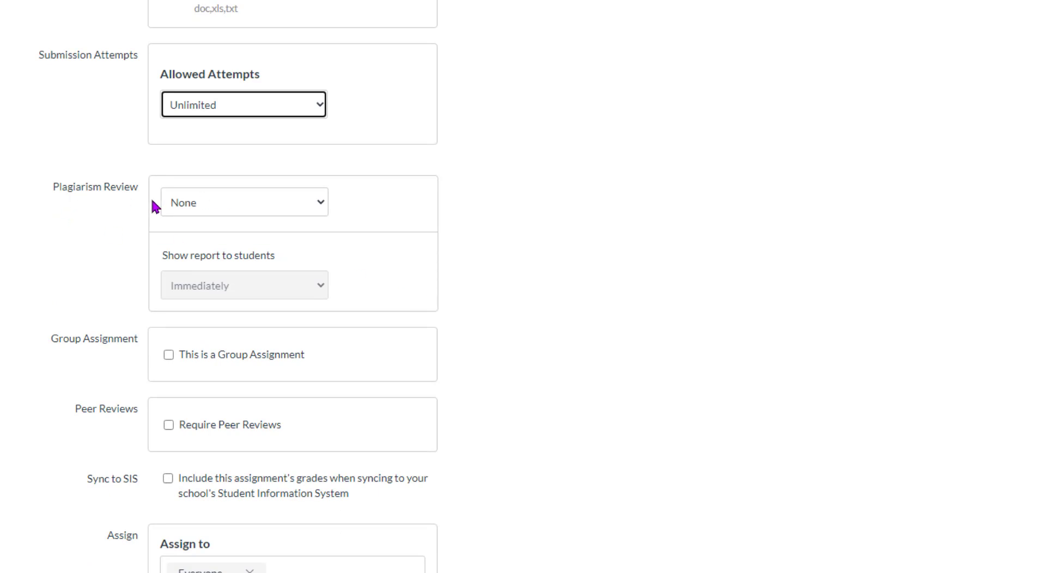
click(260, 203)
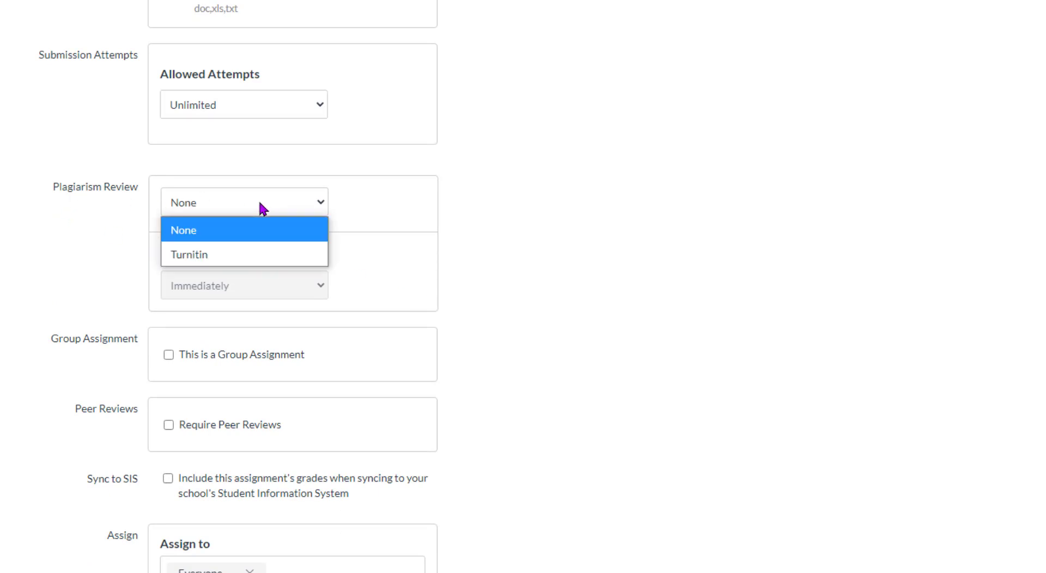
click(207, 256)
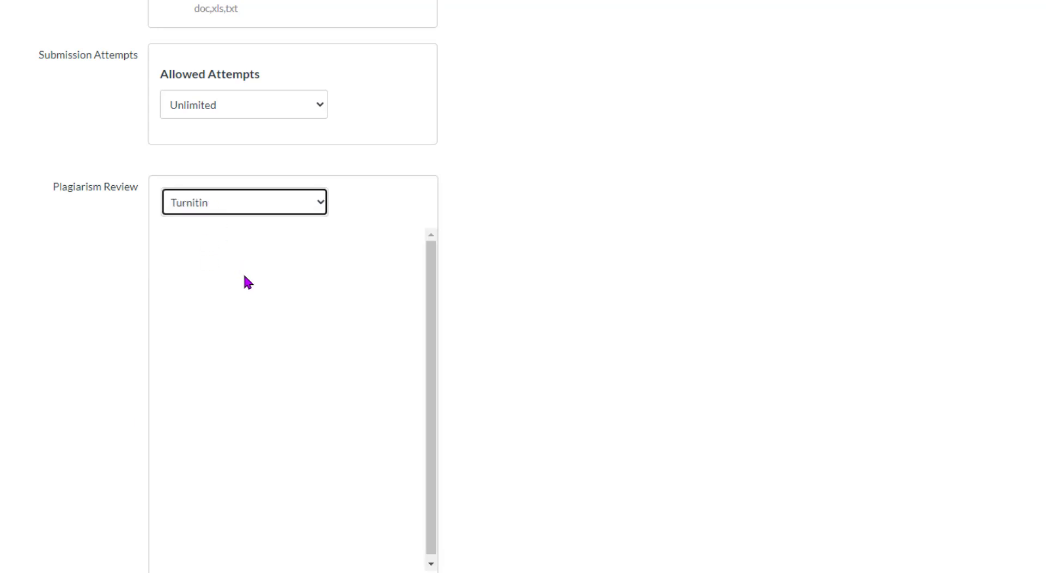
scroll(284, 523, down, 6)
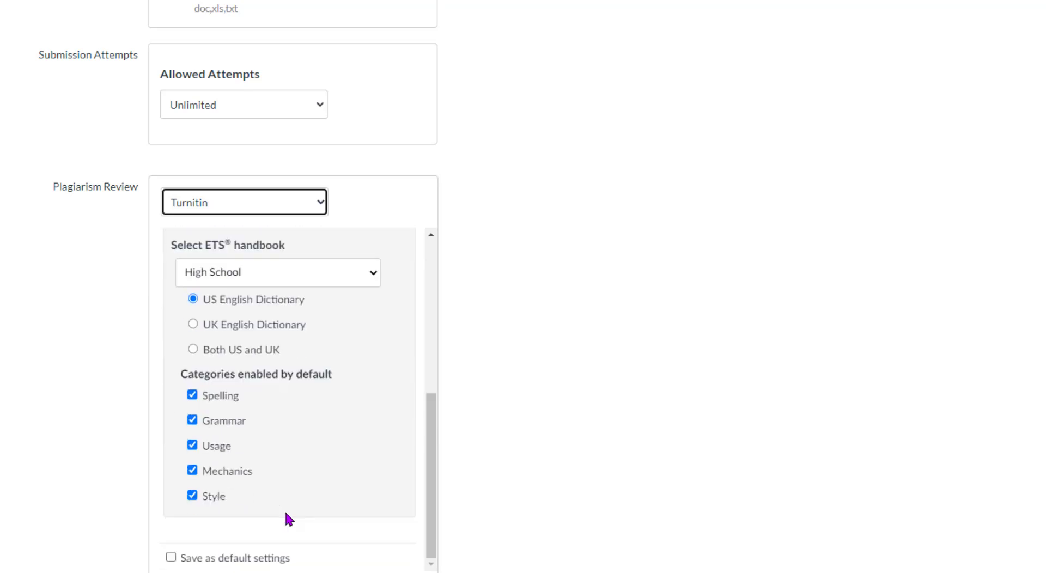
scroll(286, 515, up, 6)
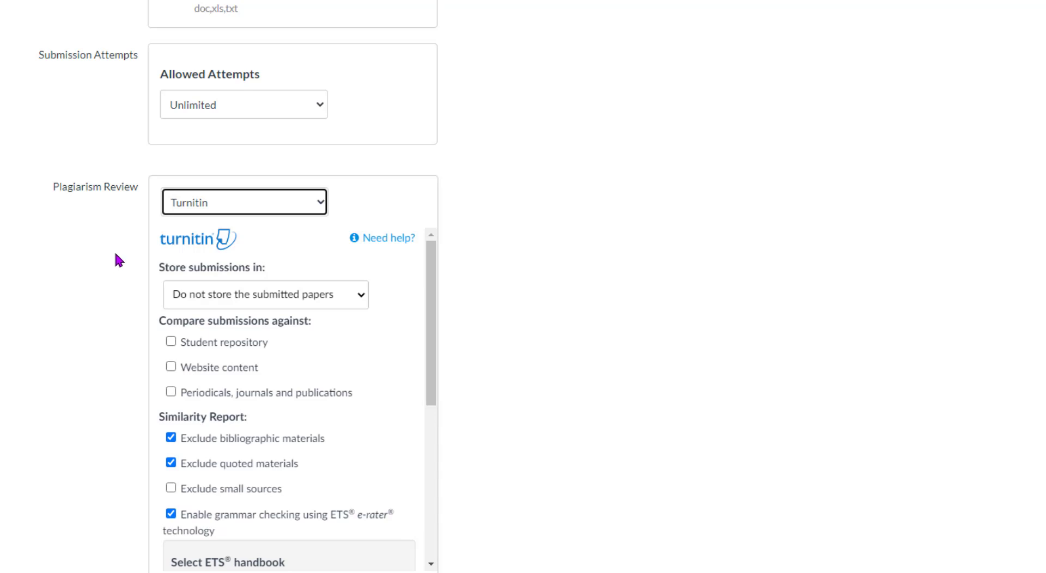
click(222, 205)
click(206, 230)
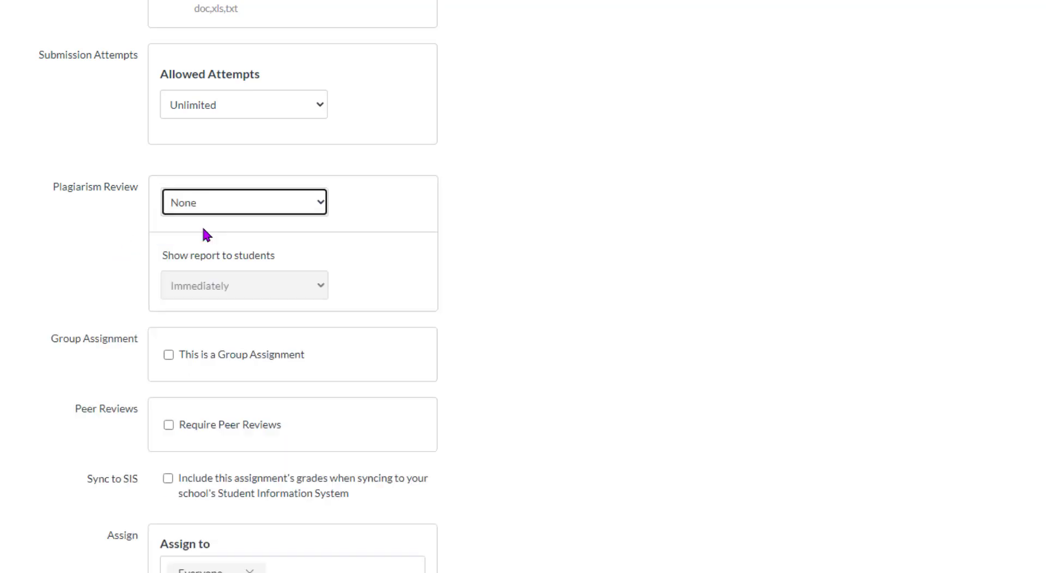
- Try the group assignment option with grades assigned individually and the peer review requirement, clearing each one again
scroll(373, 327, down, 3)
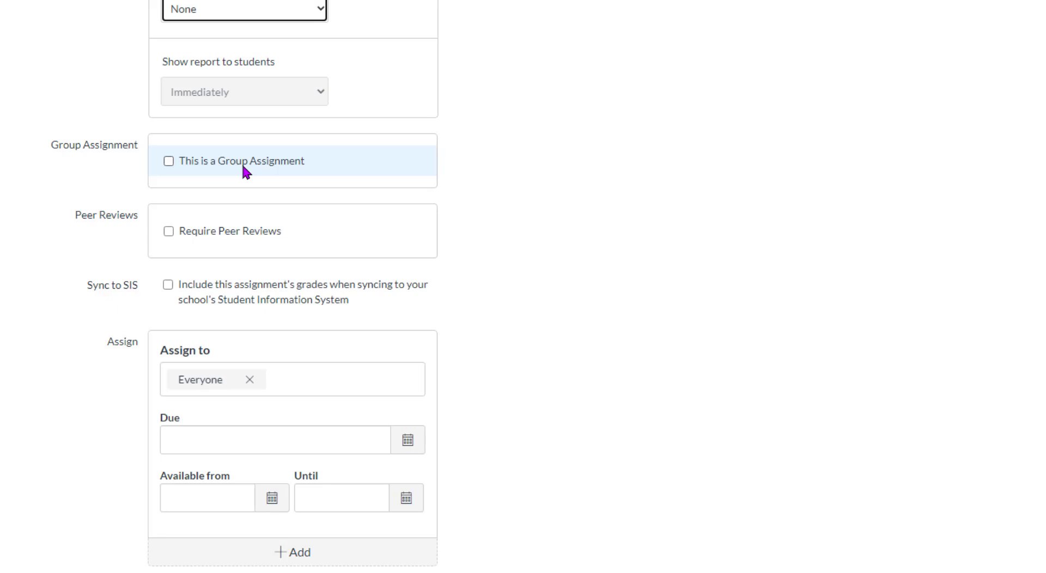
click(169, 162)
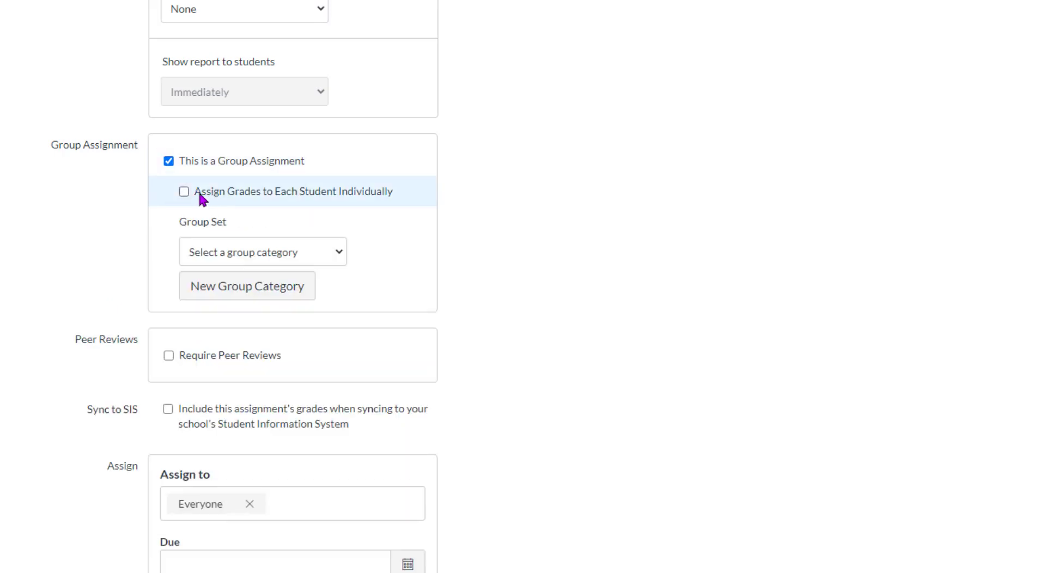
click(183, 192)
click(184, 192)
click(168, 161)
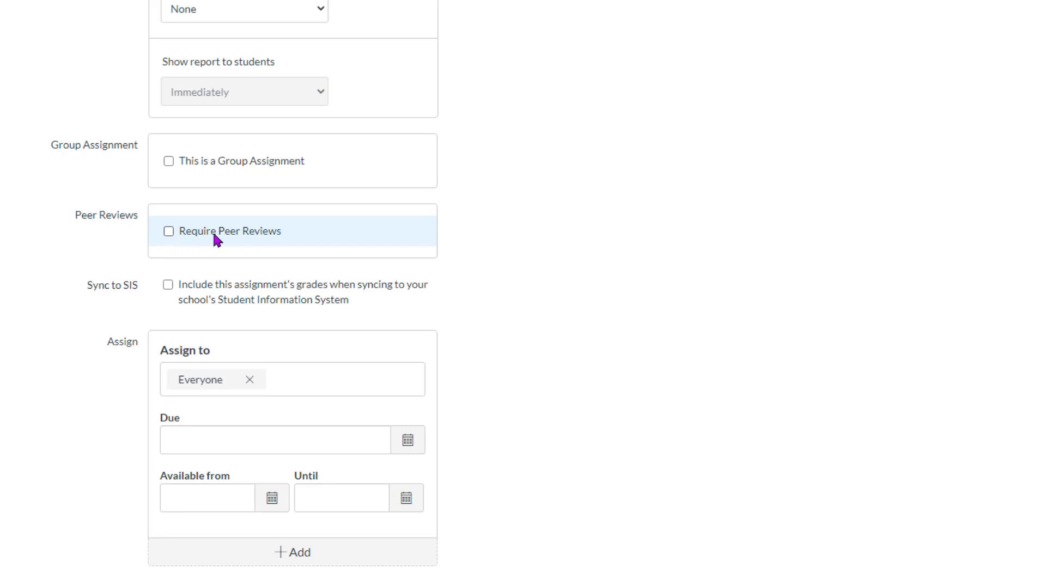
click(169, 231)
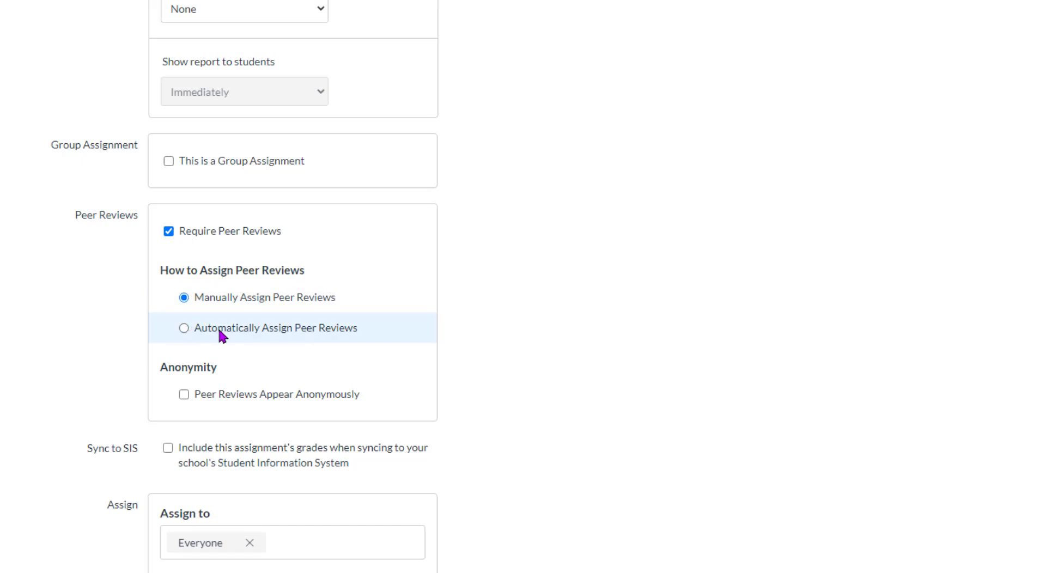
click(168, 231)
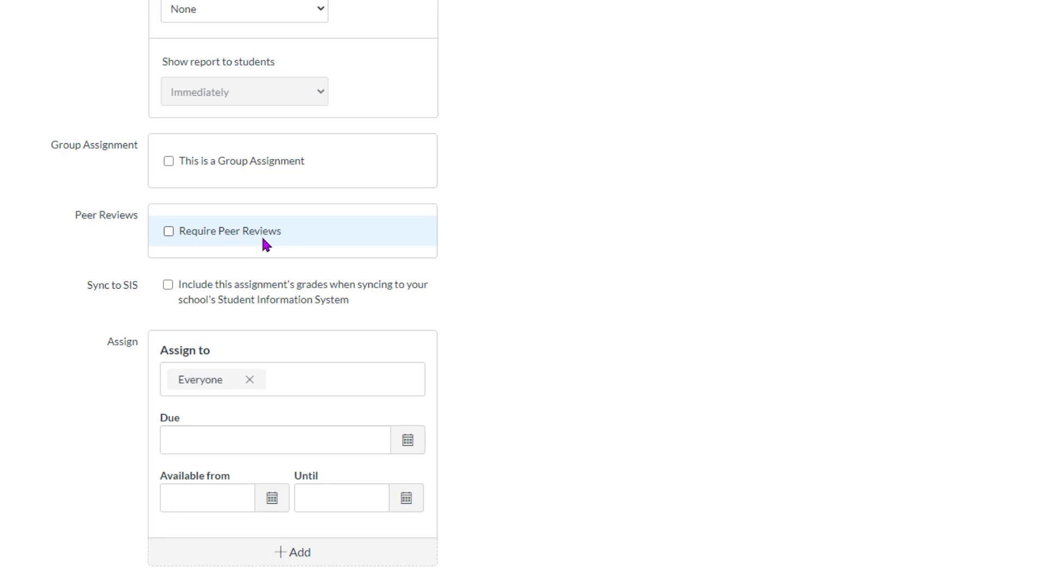
- Include this assignment's grades when syncing to the school's Student Information System
click(168, 285)
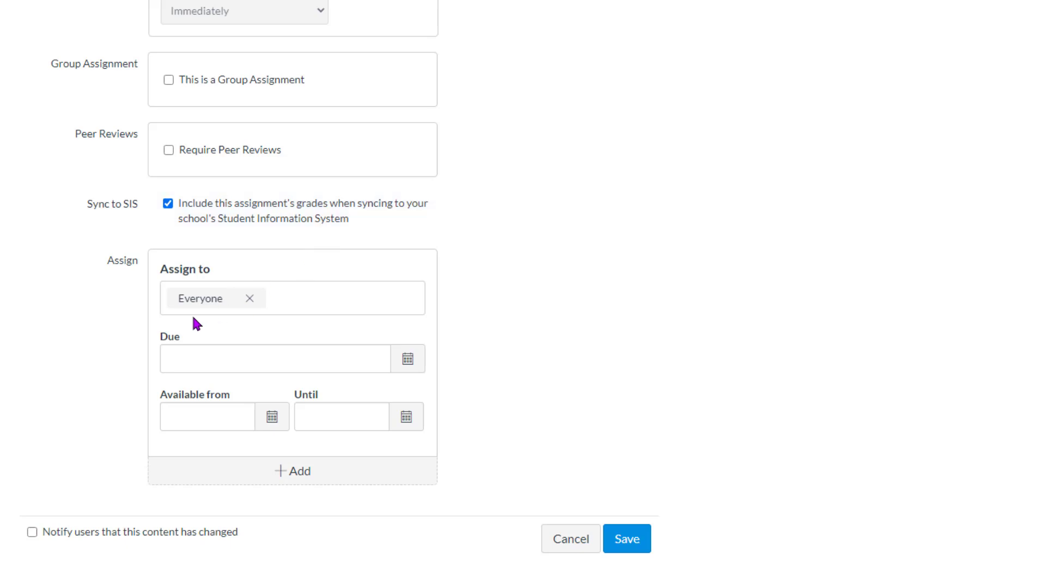
- Try assigning the work to StudentA and StudentC only, remove both, and assign it to Everyone again
click(250, 301)
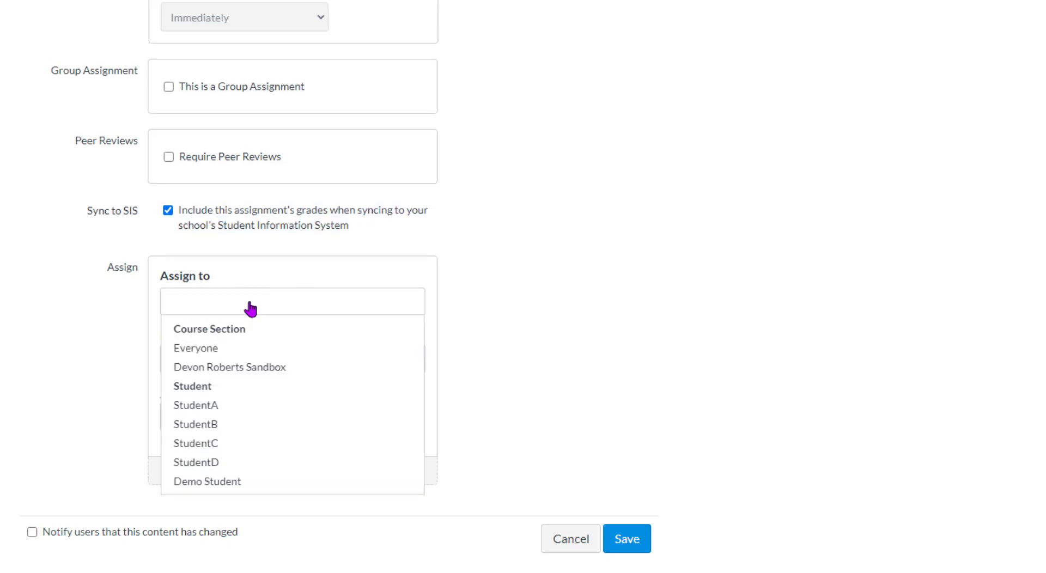
click(210, 405)
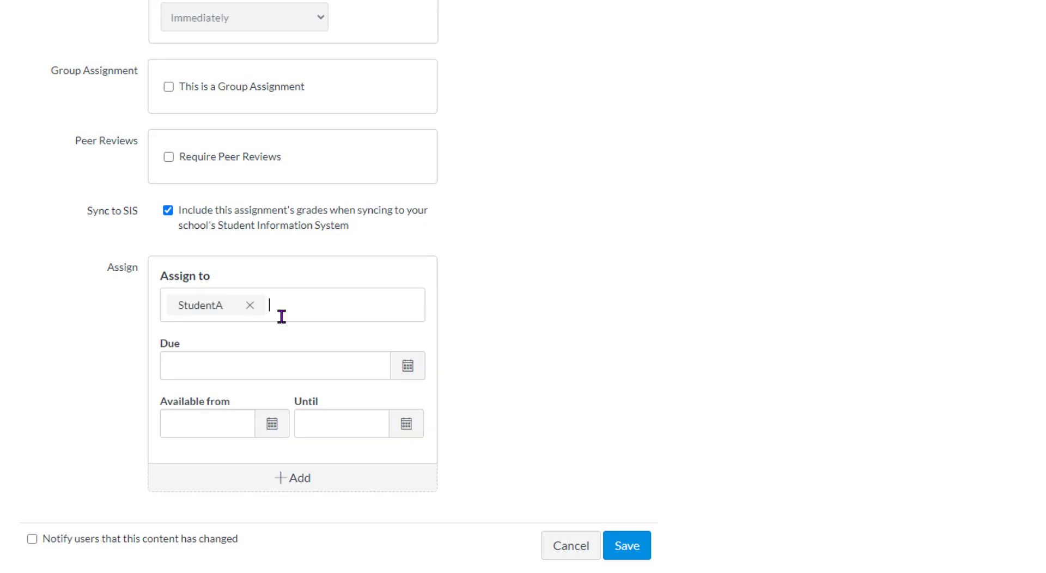
click(293, 297)
click(226, 429)
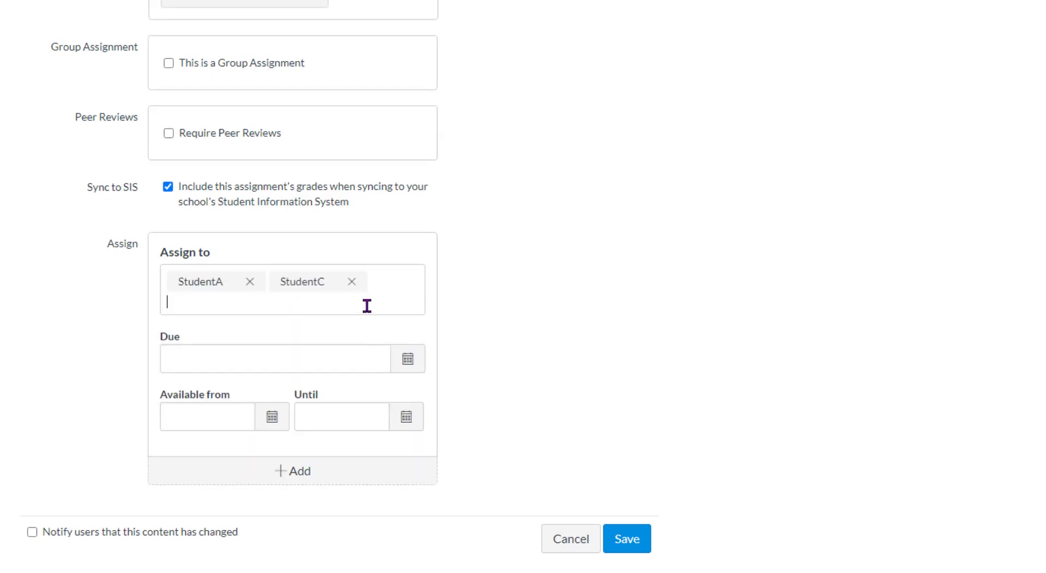
click(366, 304)
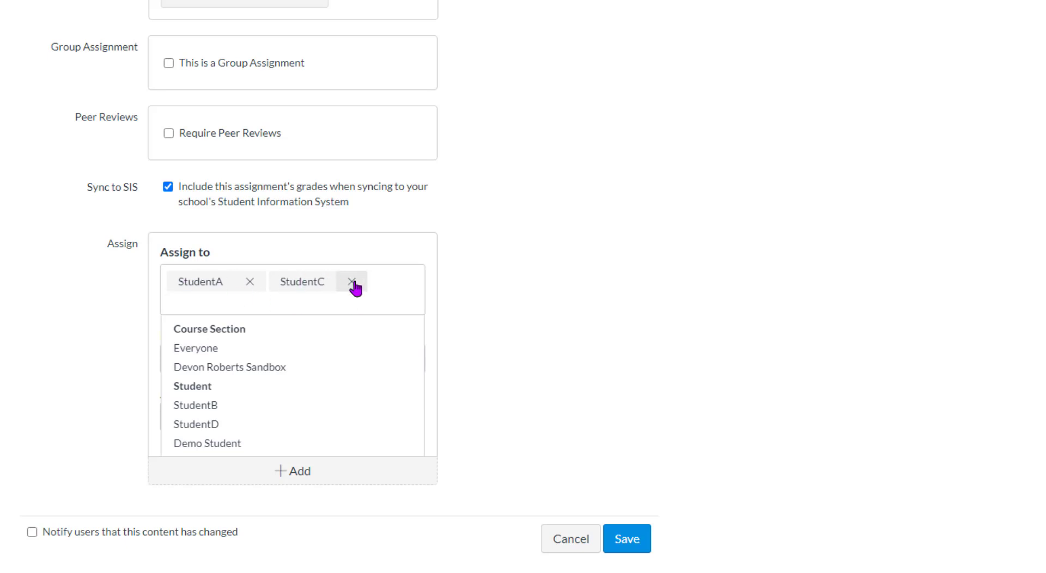
click(352, 282)
click(250, 304)
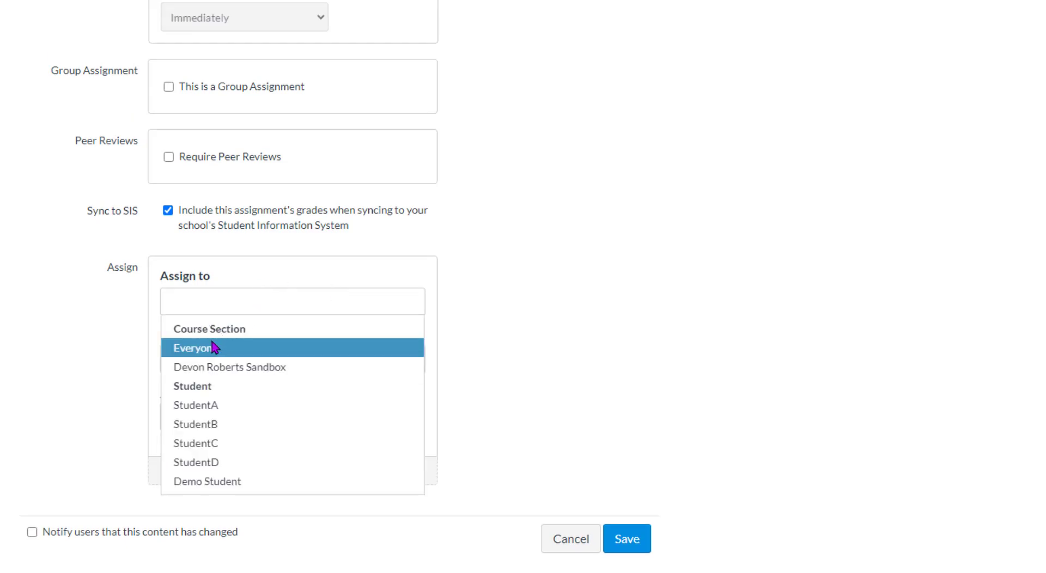
click(213, 348)
click(348, 302)
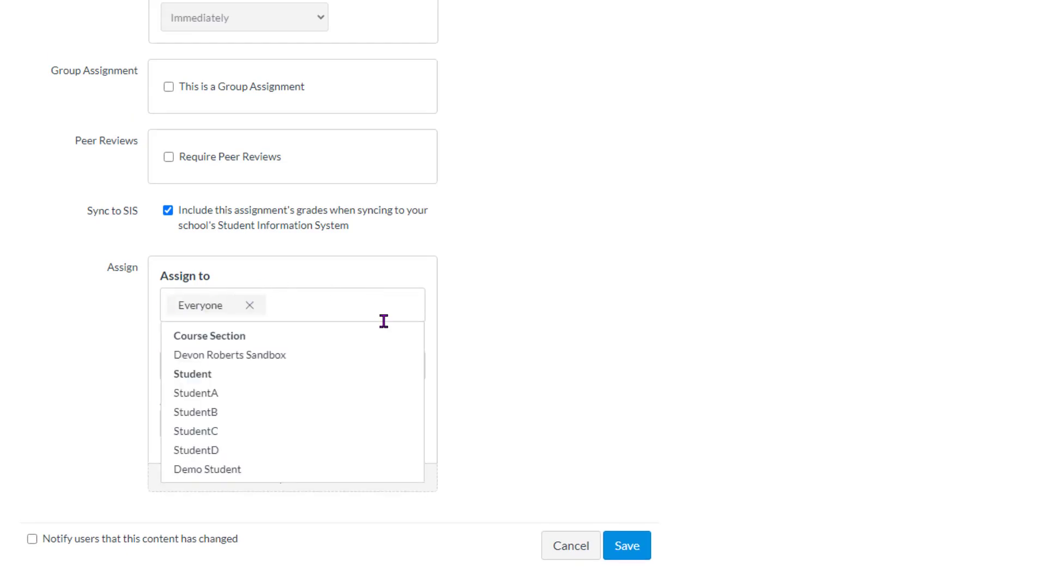
scroll(384, 322, down, 1)
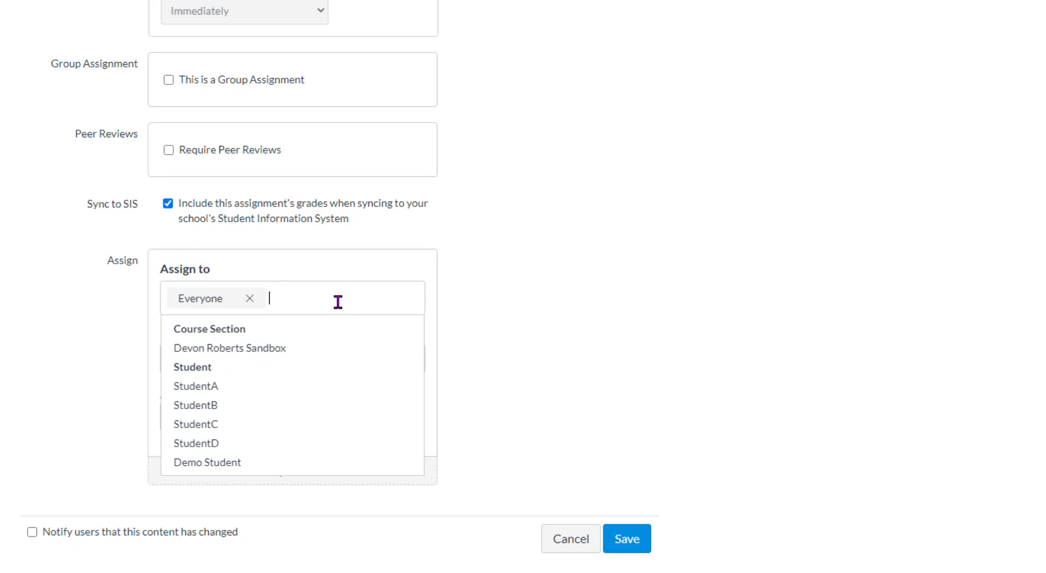
click(521, 337)
- Set the assignment's due date to August 21, 2020 using the calendar
click(225, 359)
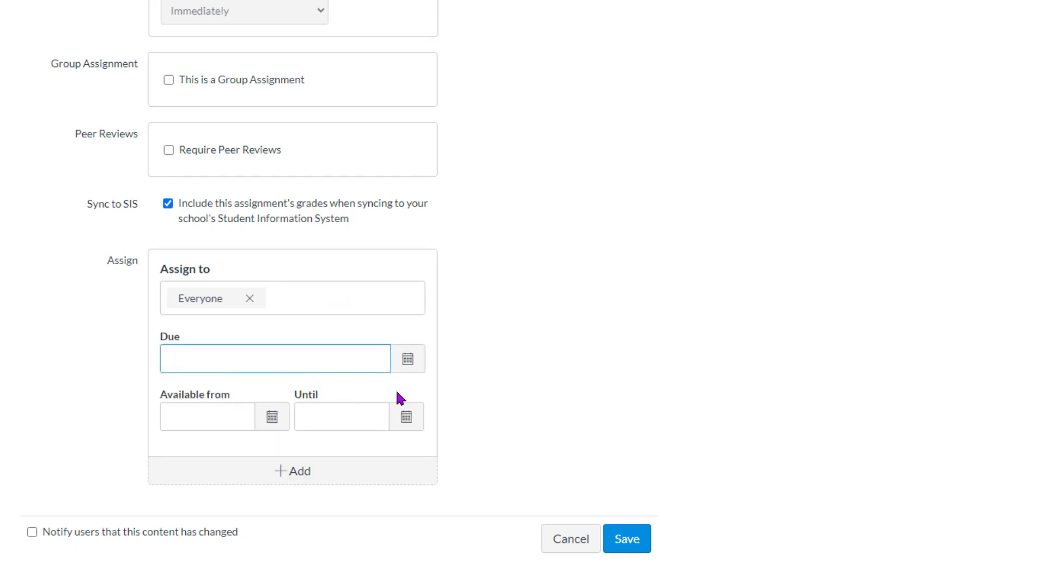
click(408, 360)
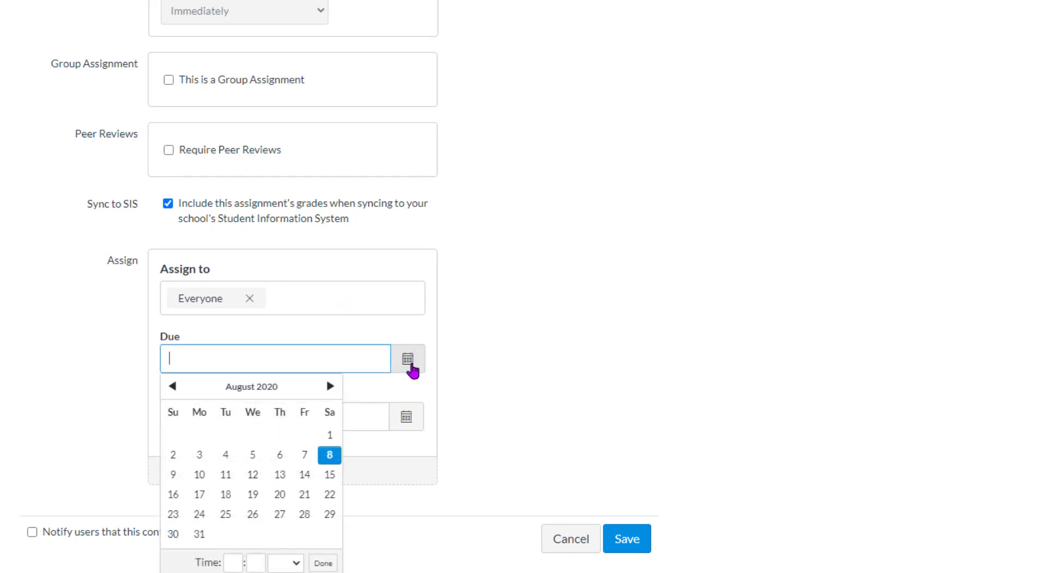
click(304, 494)
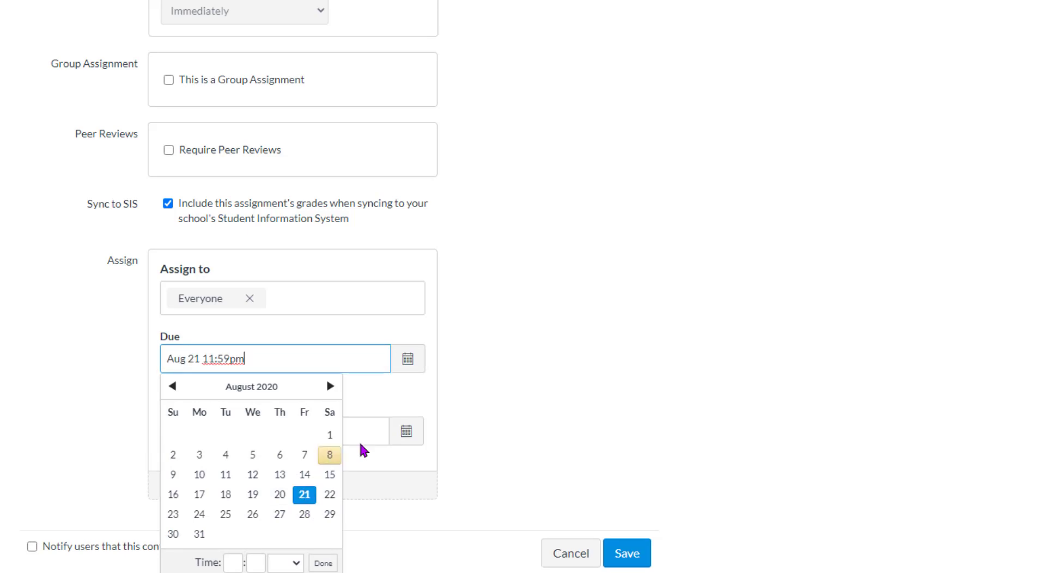
scroll(518, 275, down, 1)
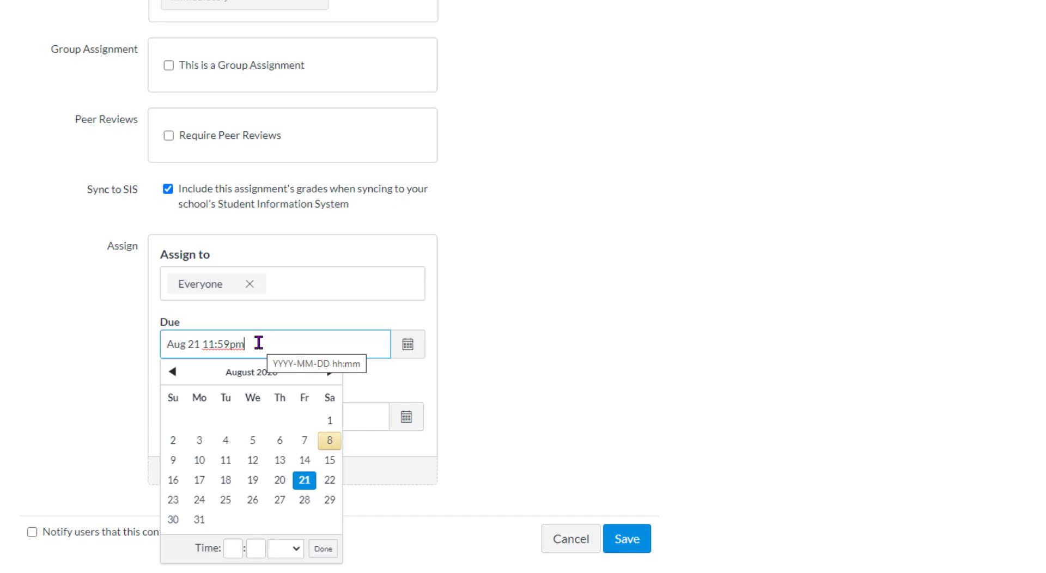
click(540, 324)
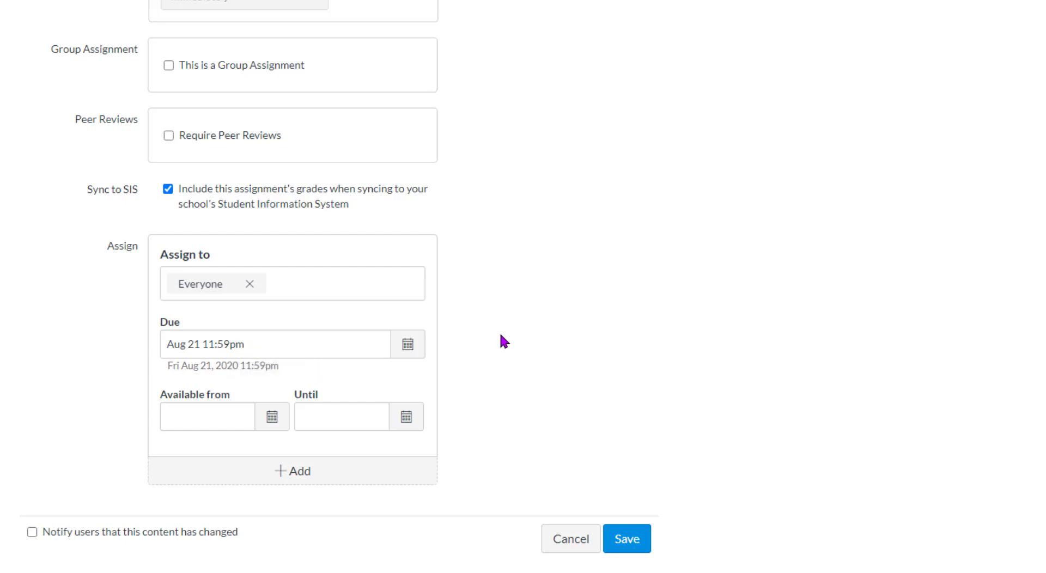
- Set the assignment's Available from date to August 18, 2020
click(188, 417)
click(316, 417)
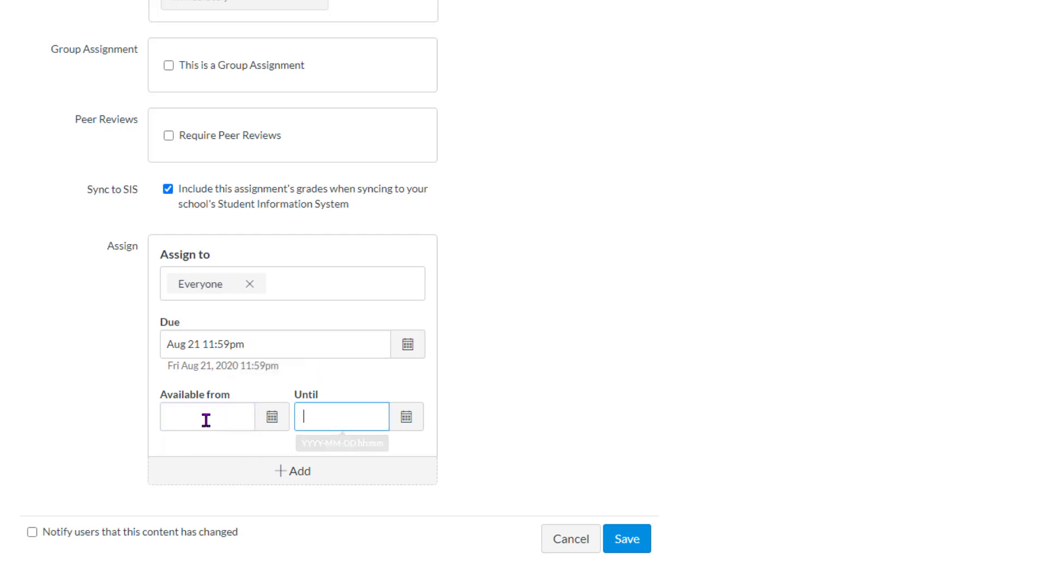
click(206, 420)
click(341, 415)
click(227, 416)
click(322, 417)
click(273, 419)
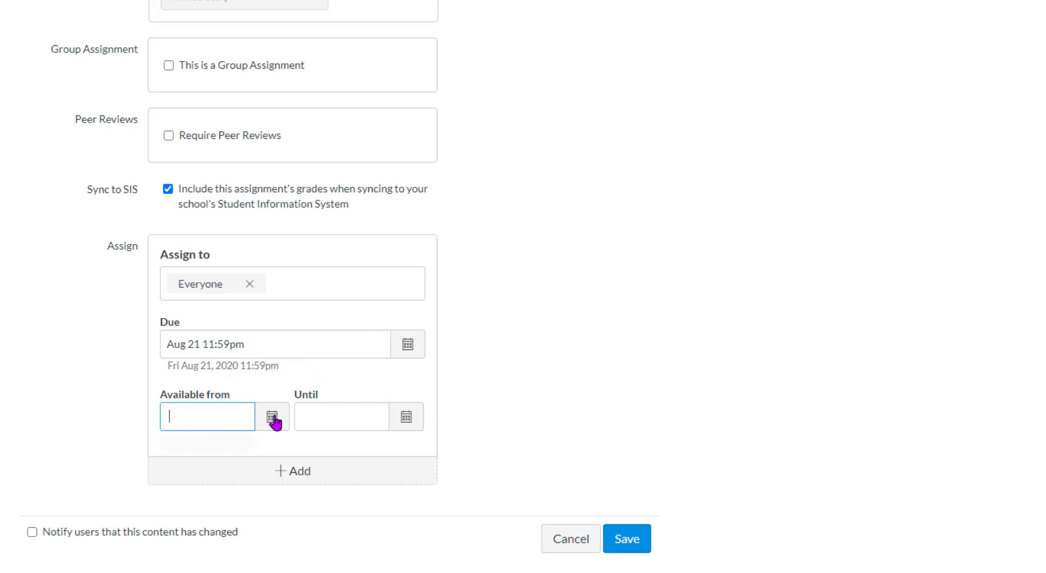
click(305, 414)
click(280, 423)
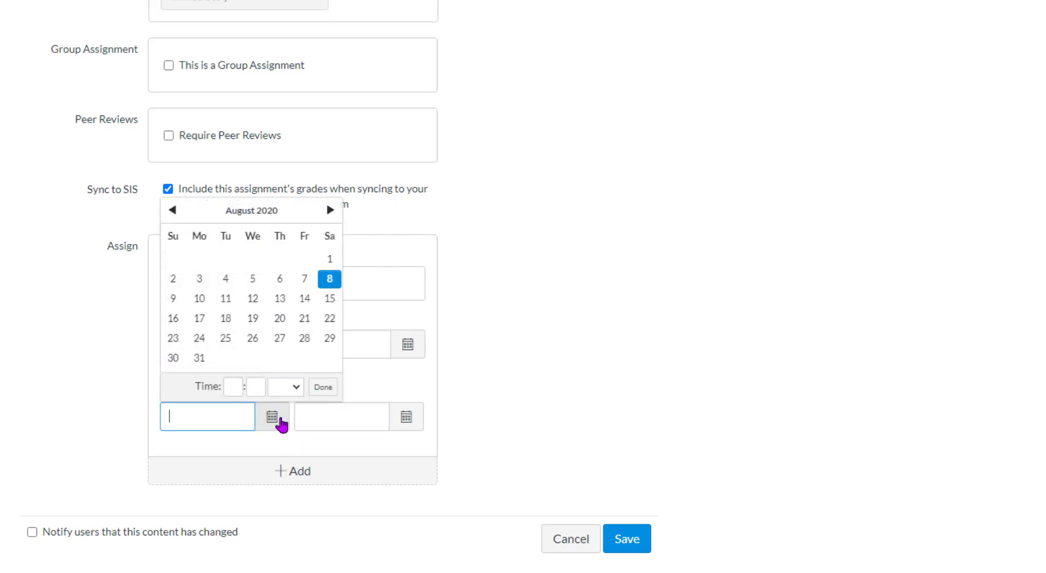
click(225, 322)
- Set the assignment's Until date to August 21, 2020 using the calendar
click(361, 416)
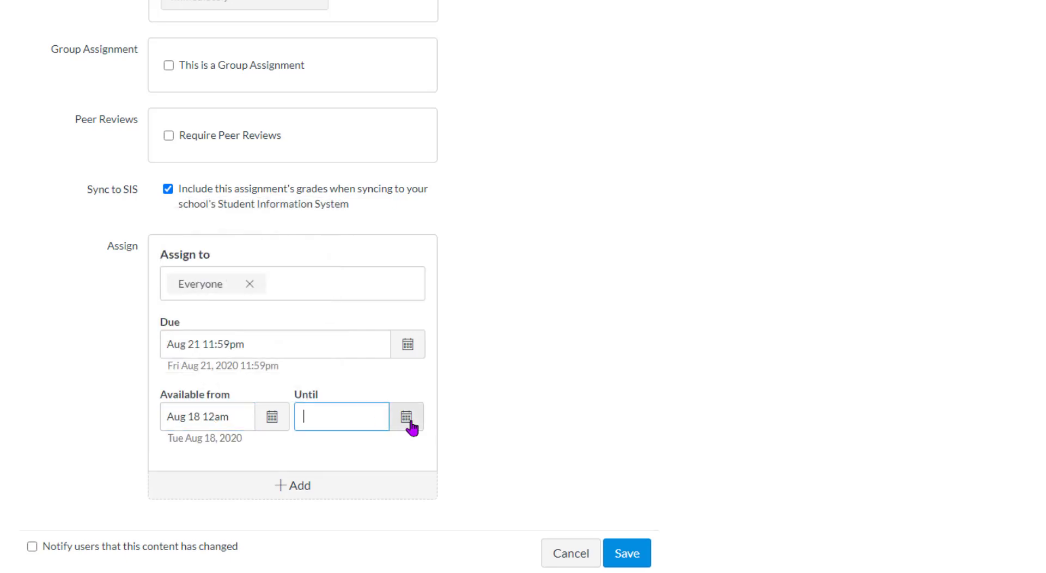
click(408, 420)
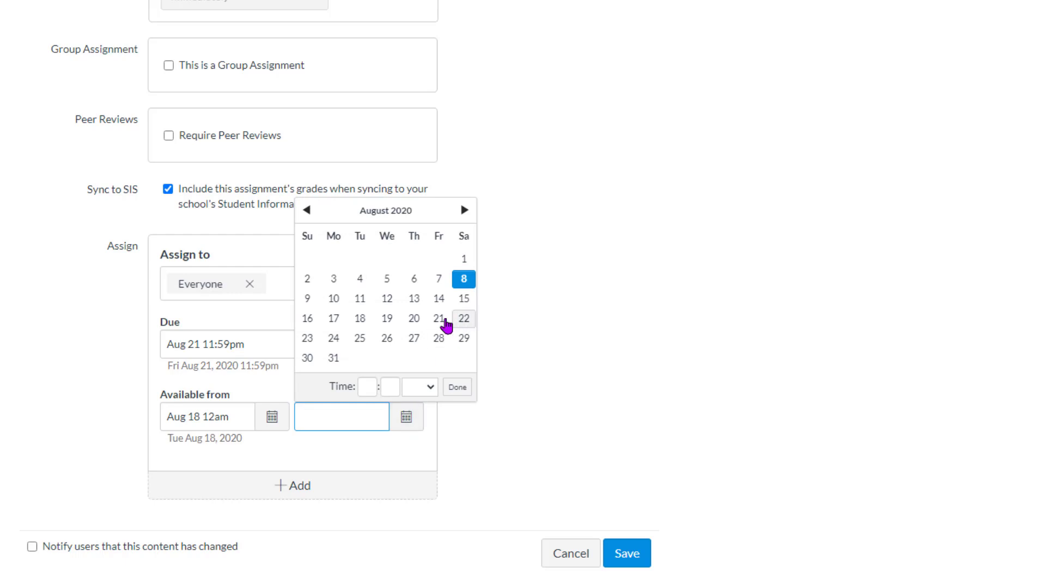
click(444, 322)
click(518, 415)
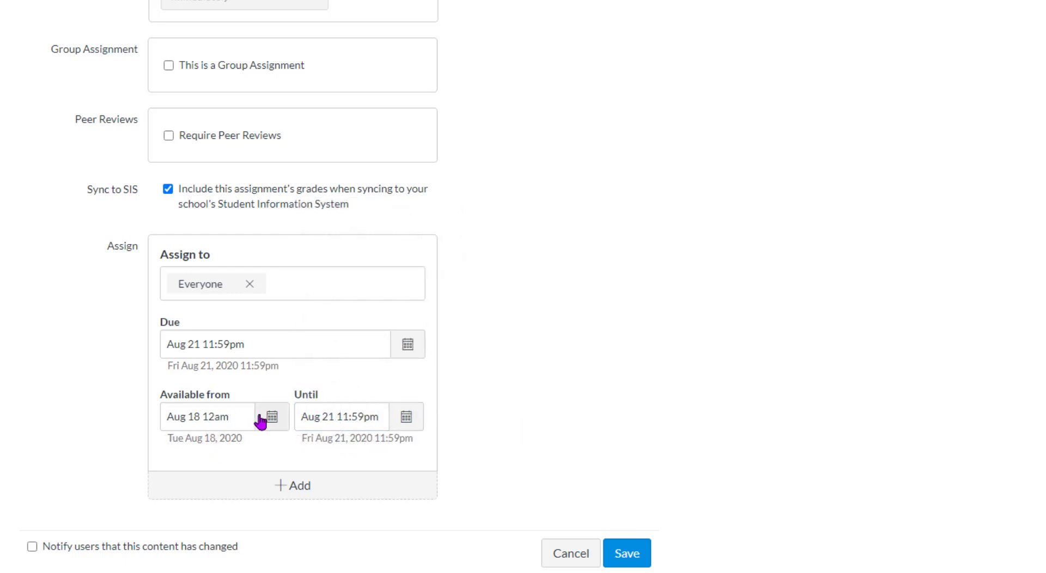
- Clear both the Available from and Until dates, leaving only the due date on the assignment
drag(242, 416, 106, 417)
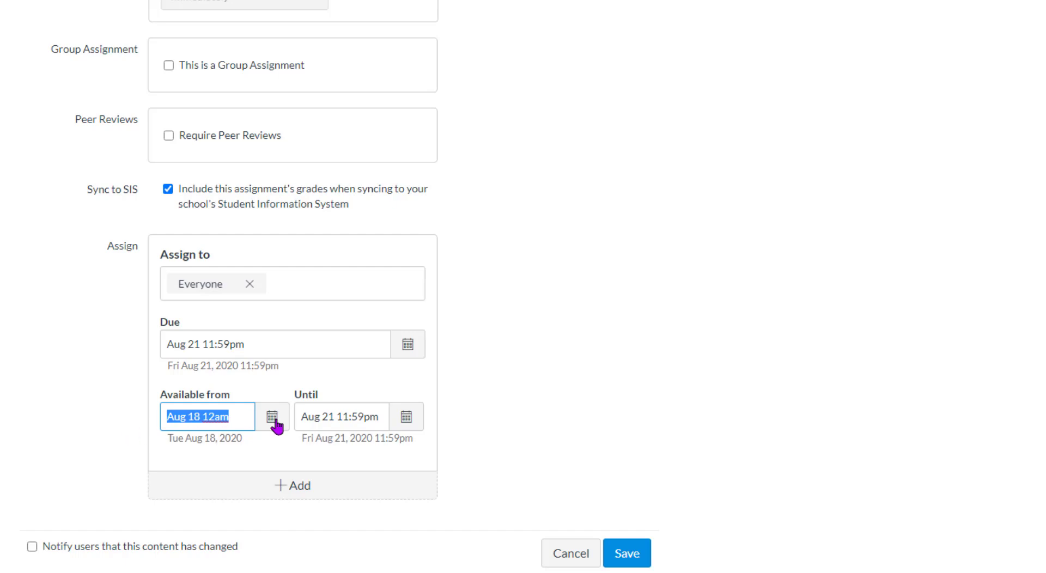
key(BackSpace)
click(345, 417)
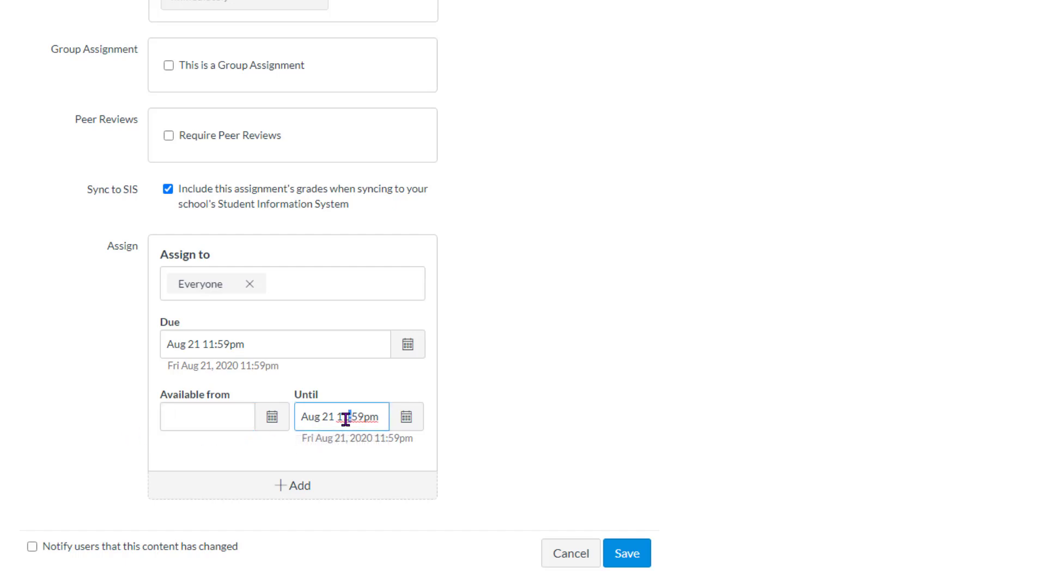
drag(380, 417, 299, 418)
key(BackSpace)
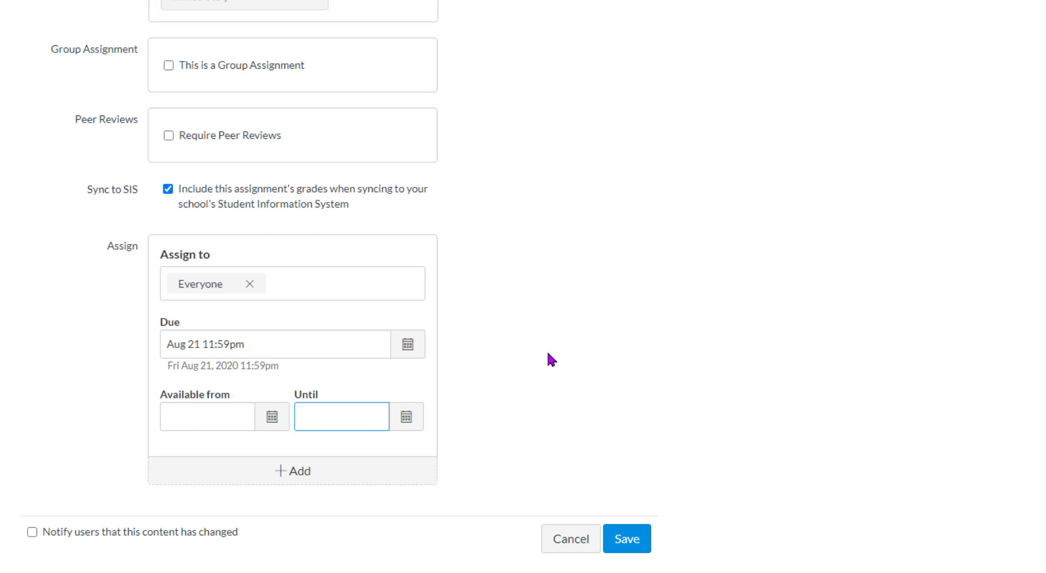
- Review the assignment's settings from points to due date and save the assignment
scroll(566, 363, up, 14)
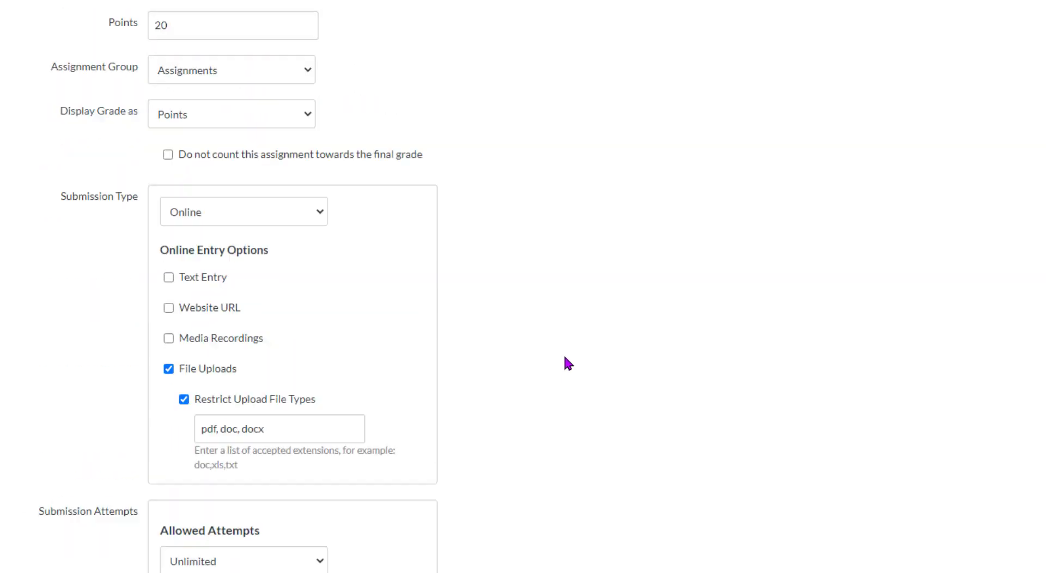
scroll(567, 363, up, 7)
scroll(566, 363, down, 20)
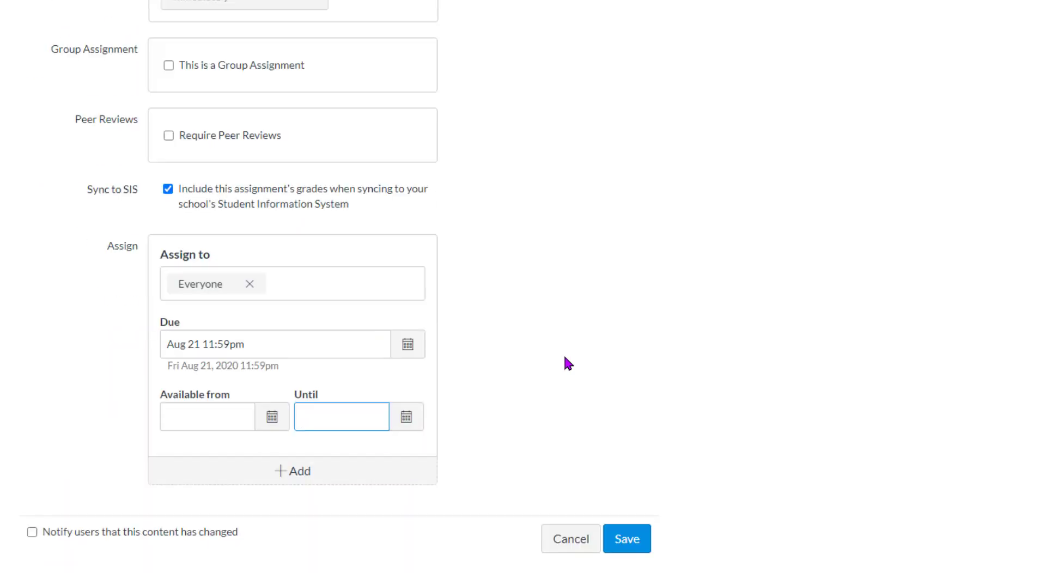
click(630, 539)
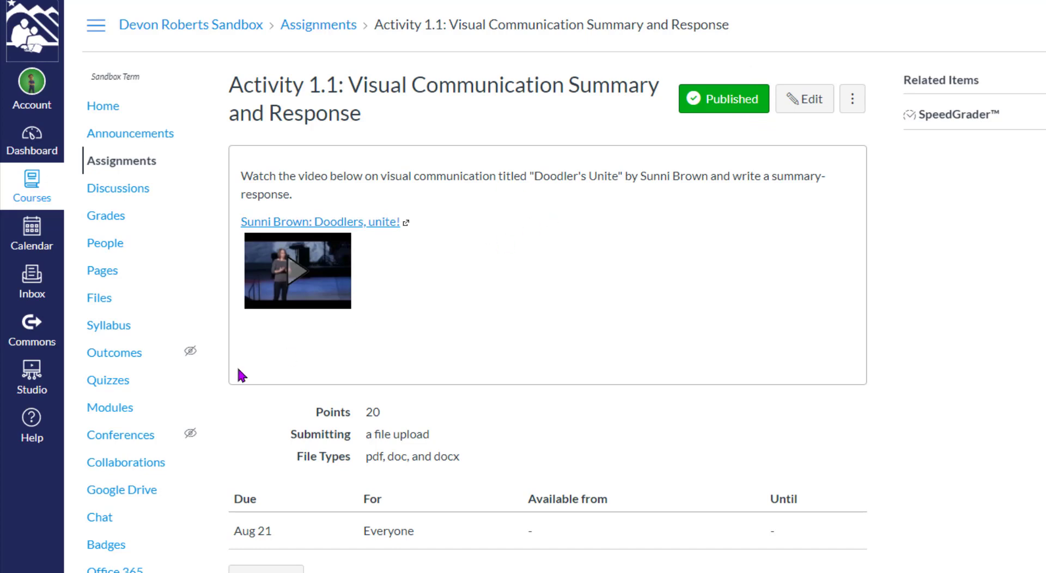
- Open the course modules and check the due date and points shown for Activity 1.1 in the Demo Unit
click(131, 404)
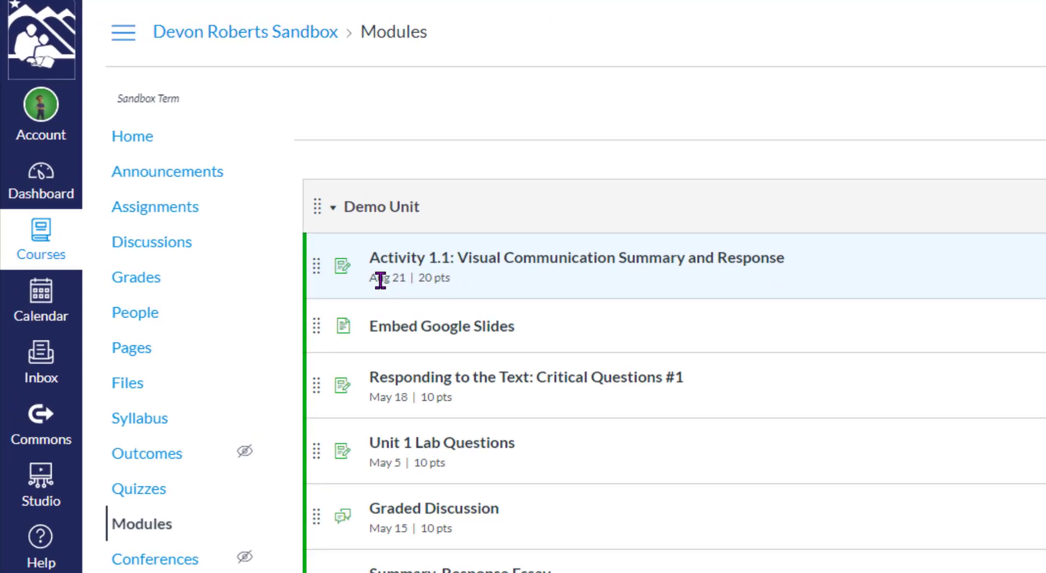
click(417, 331)
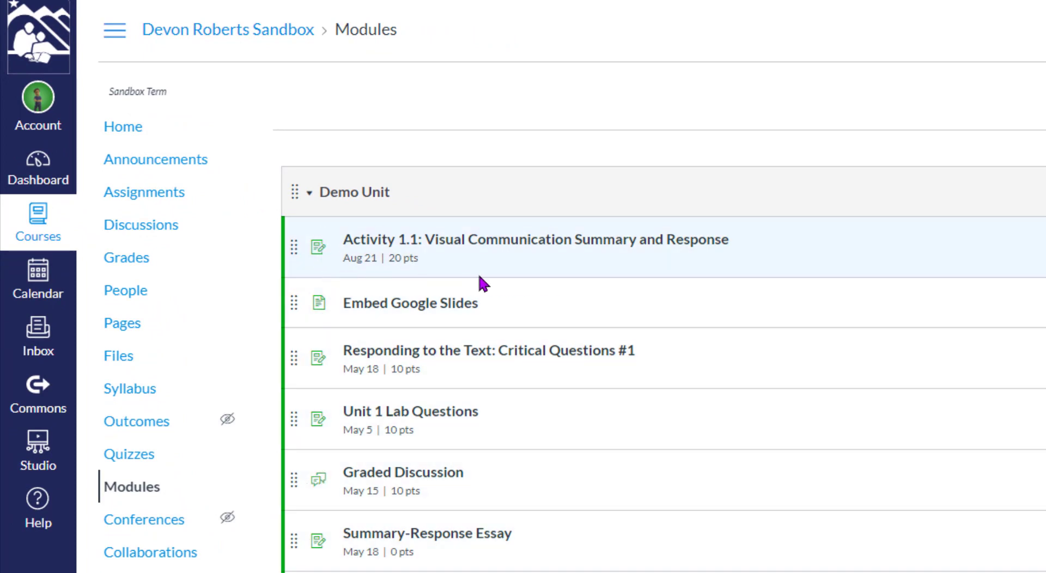
click(360, 260)
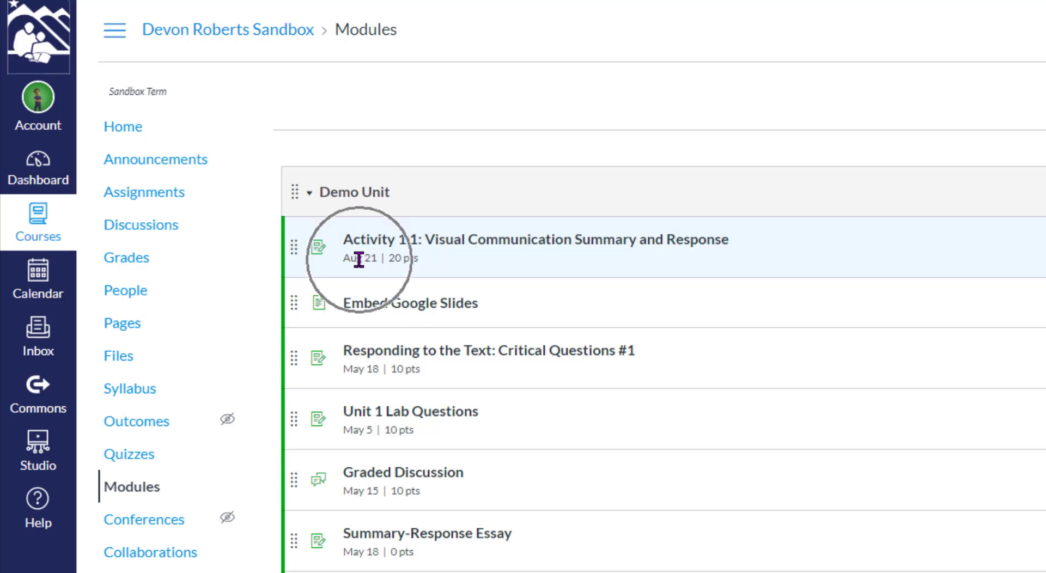
click(403, 260)
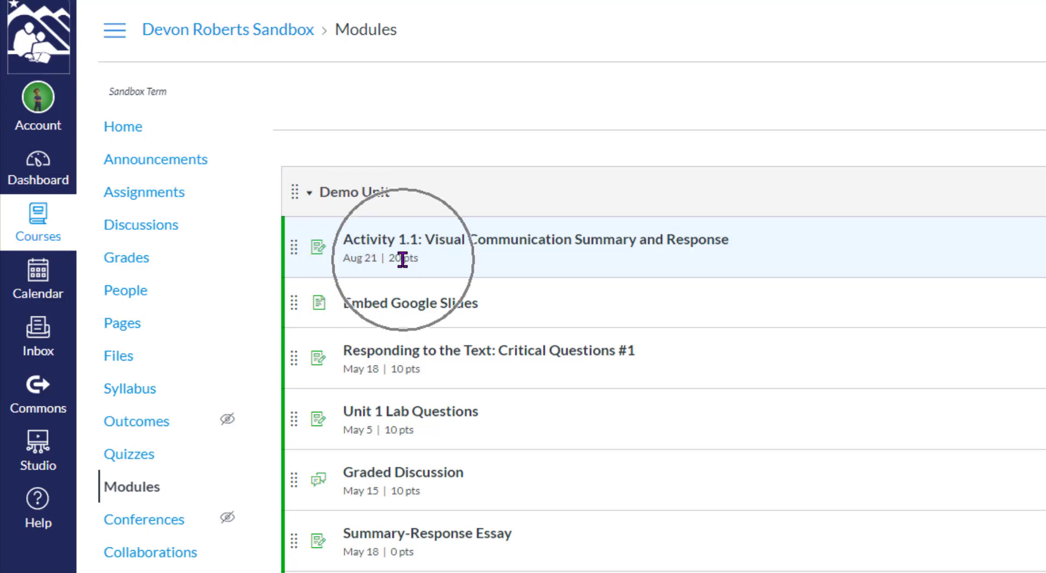